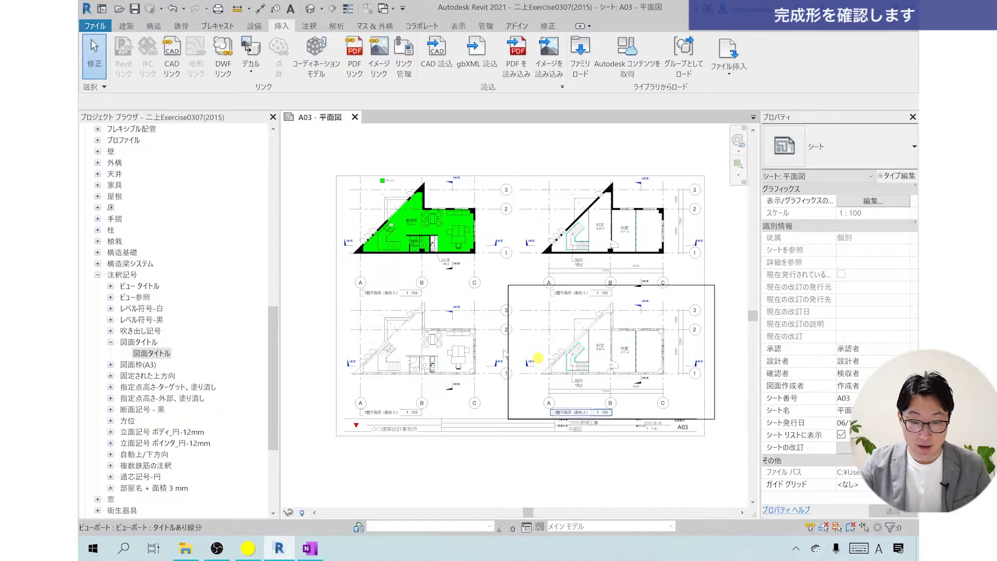
Inspect the first-floor plan's view title and the 図面タイトル annotation family type's properties.
scroll(412, 291, "up", 1)
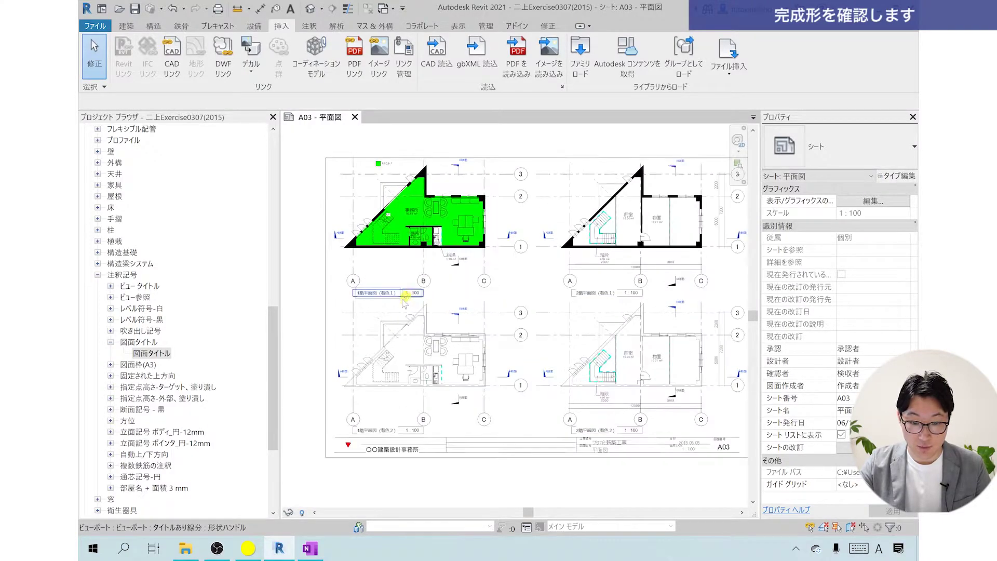
scroll(413, 291, "up", 3)
scroll(415, 293, "up", 1)
middle_click_drag(441, 321, 571, 342)
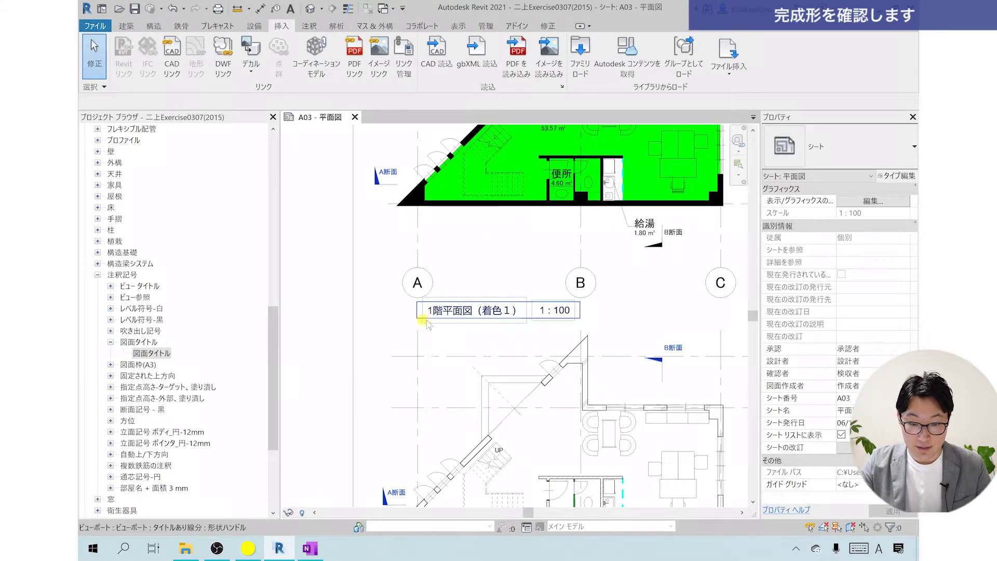
scroll(423, 322, "up", 2)
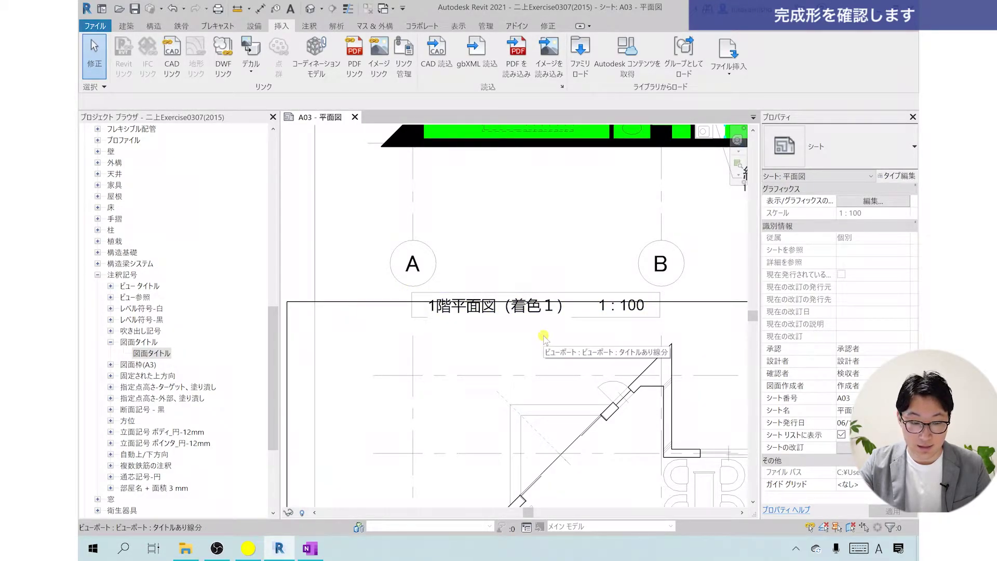
left_click(122, 275)
scroll(159, 333, "up", 2)
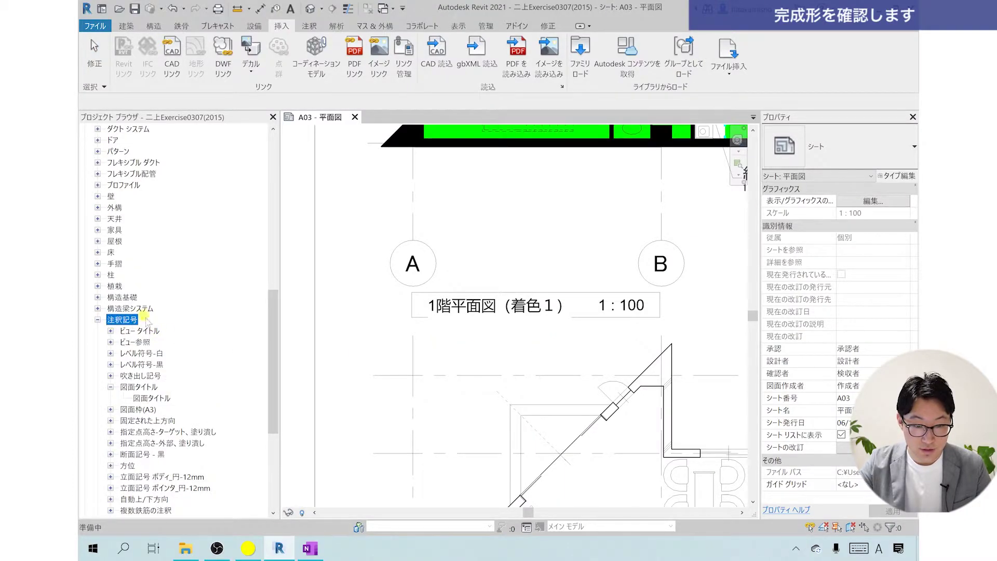
left_click(179, 389)
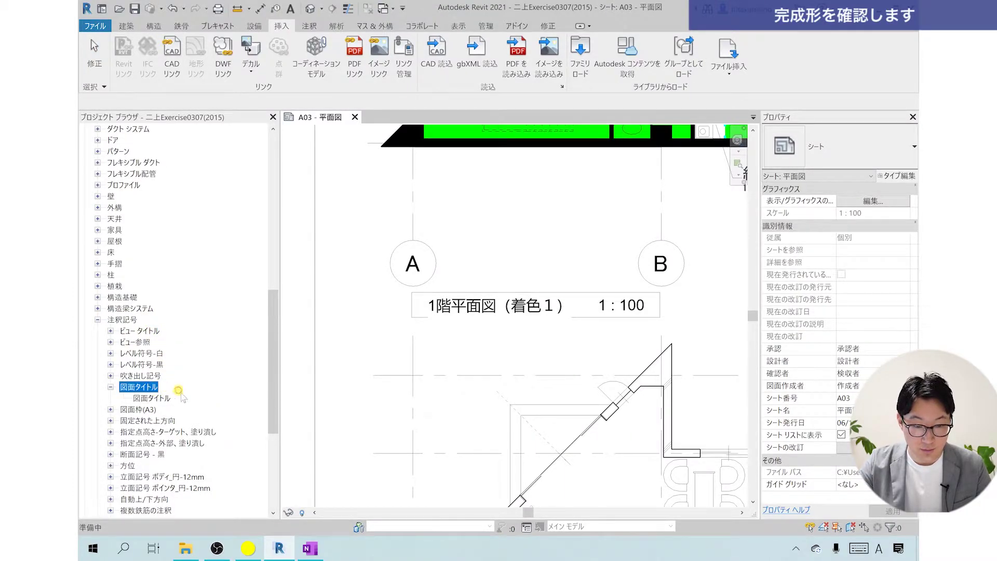
left_click(156, 398)
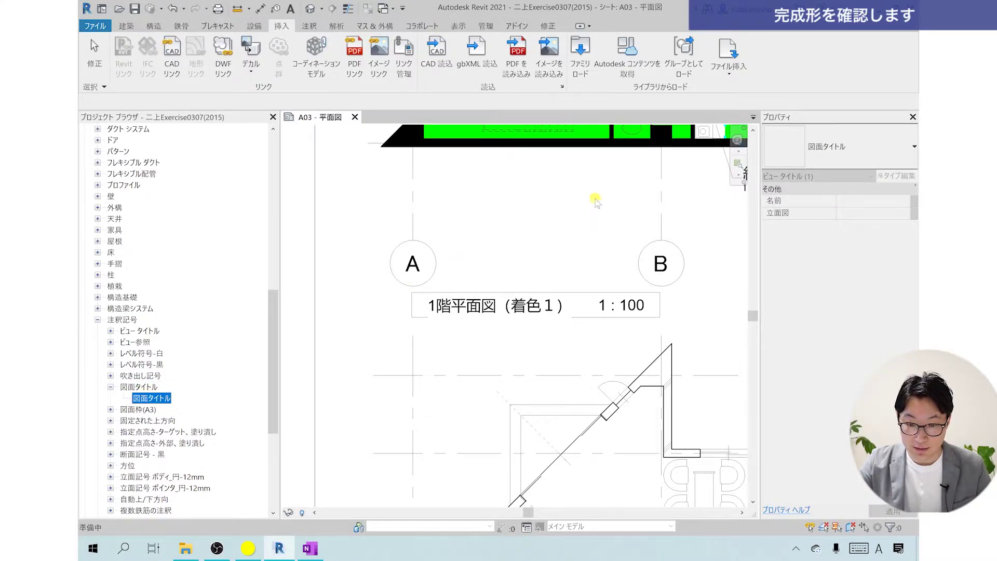
Switch the first-floor plan viewport's title family to ビュー タイトル.
left_click(525, 254)
scroll(525, 255, "down", 5)
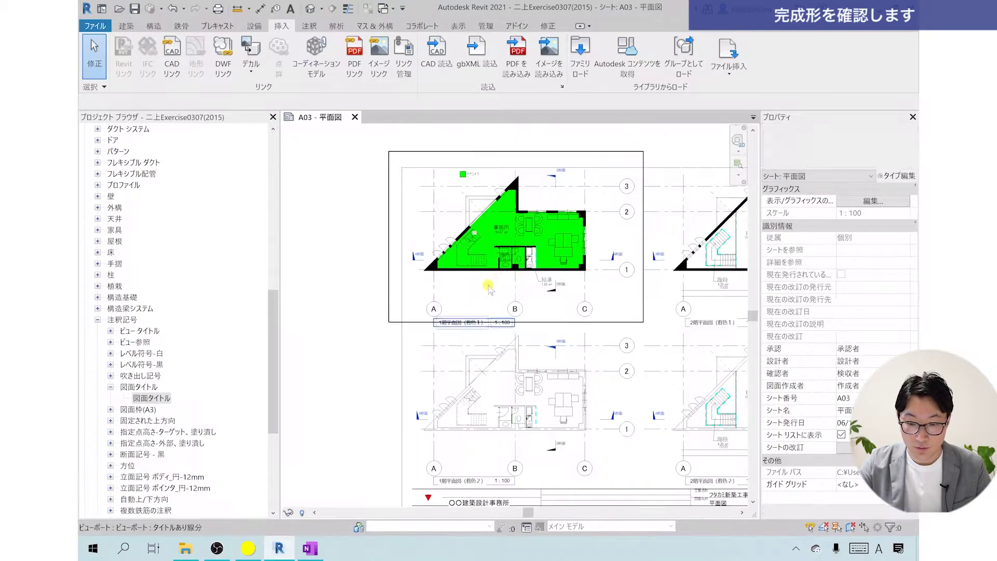
left_click(505, 257)
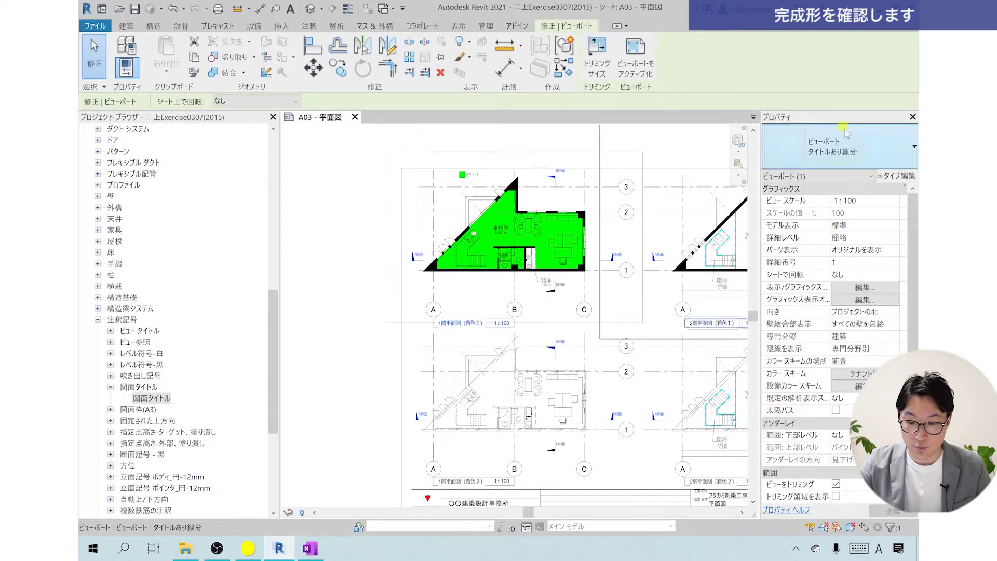
left_click(892, 177)
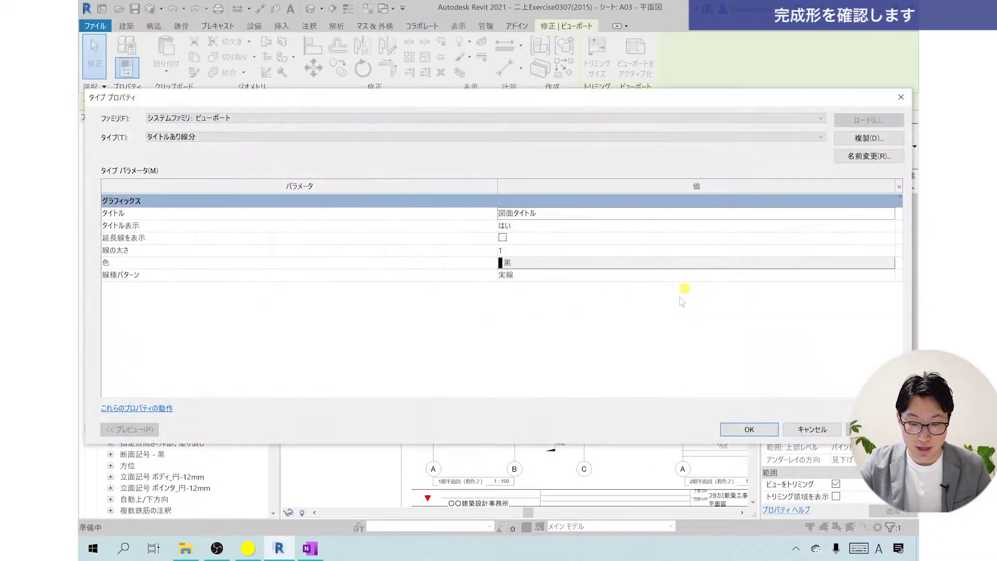
left_click(533, 214)
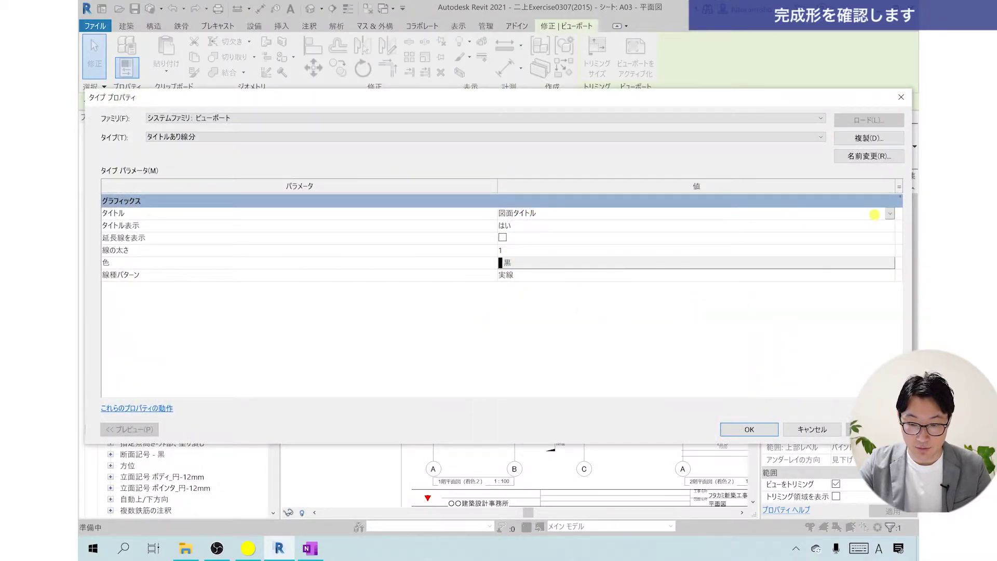
left_click(891, 213)
left_click(543, 243)
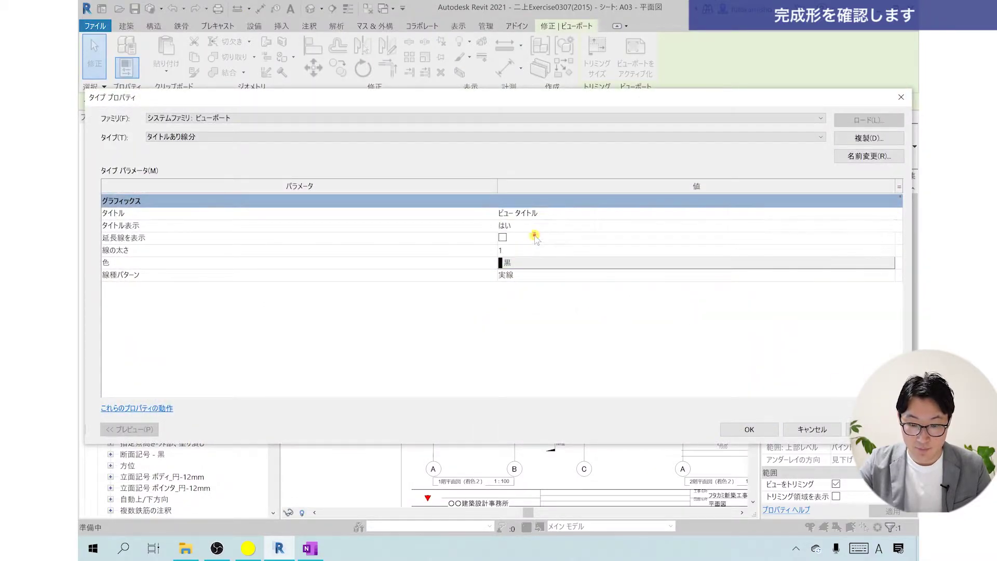
left_click(759, 427)
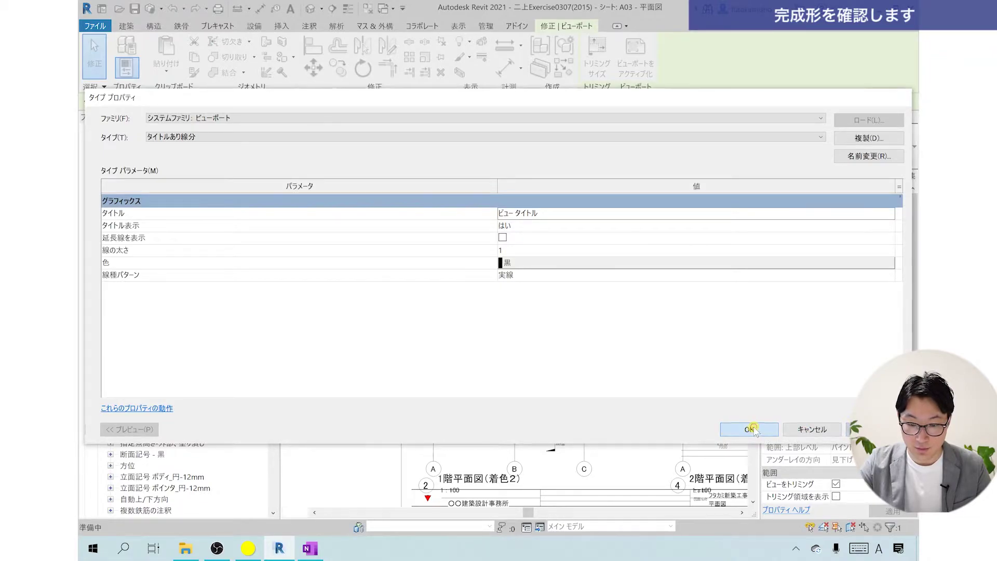
Switch the first-floor viewport's title back to 図面タイトル.
scroll(468, 343, "up", 2)
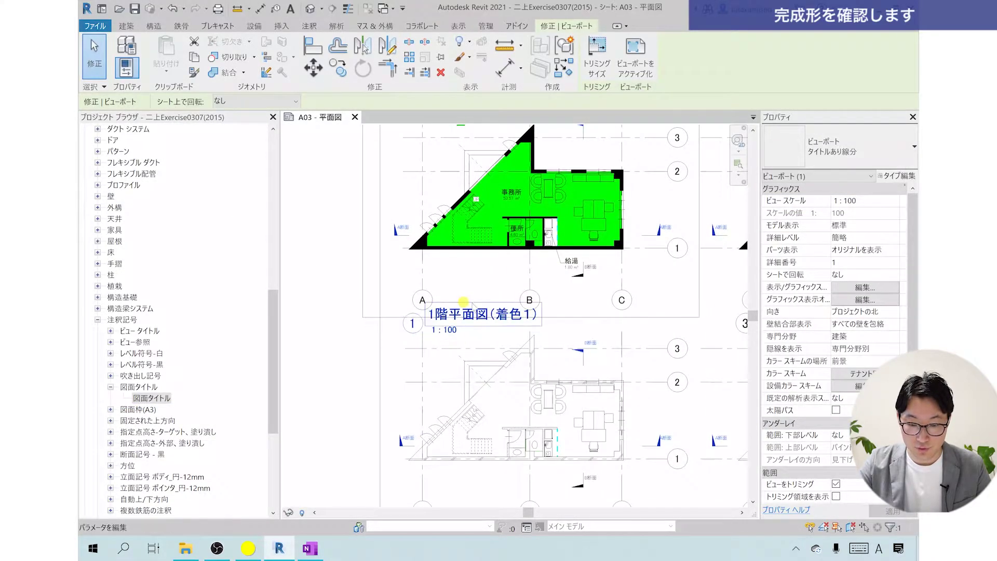
middle_click_drag(411, 264, 411, 323)
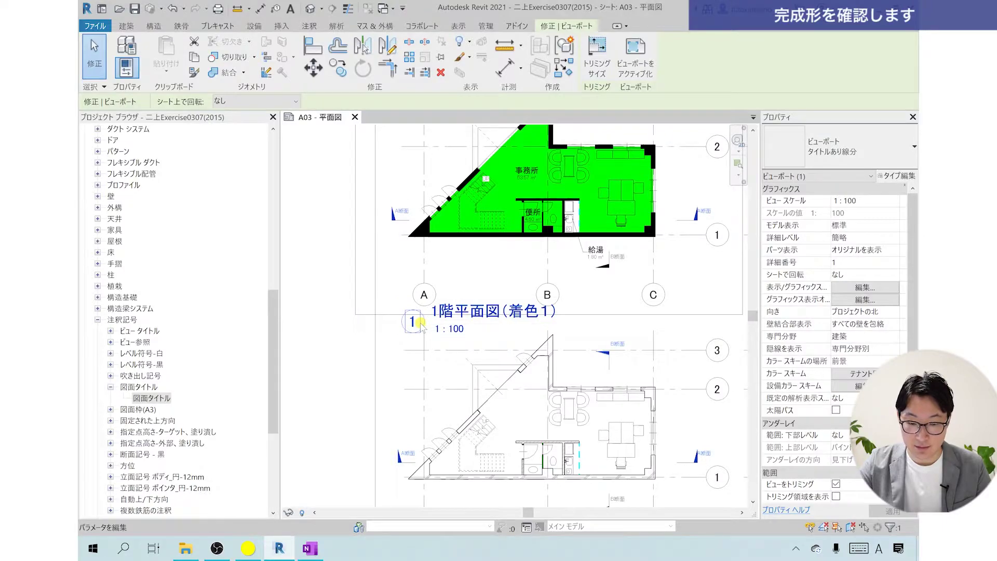
scroll(420, 323, "up", 1)
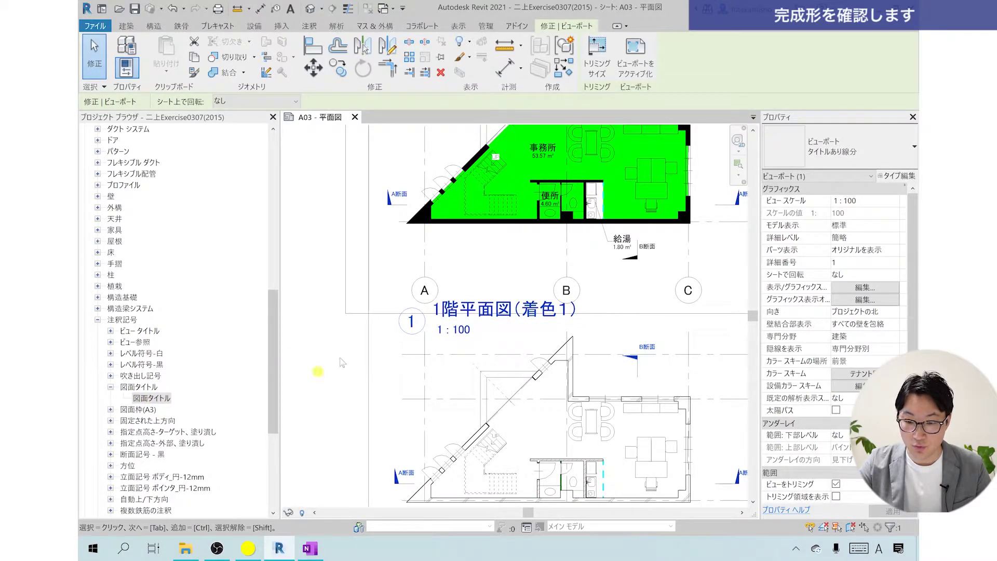
left_click(884, 176)
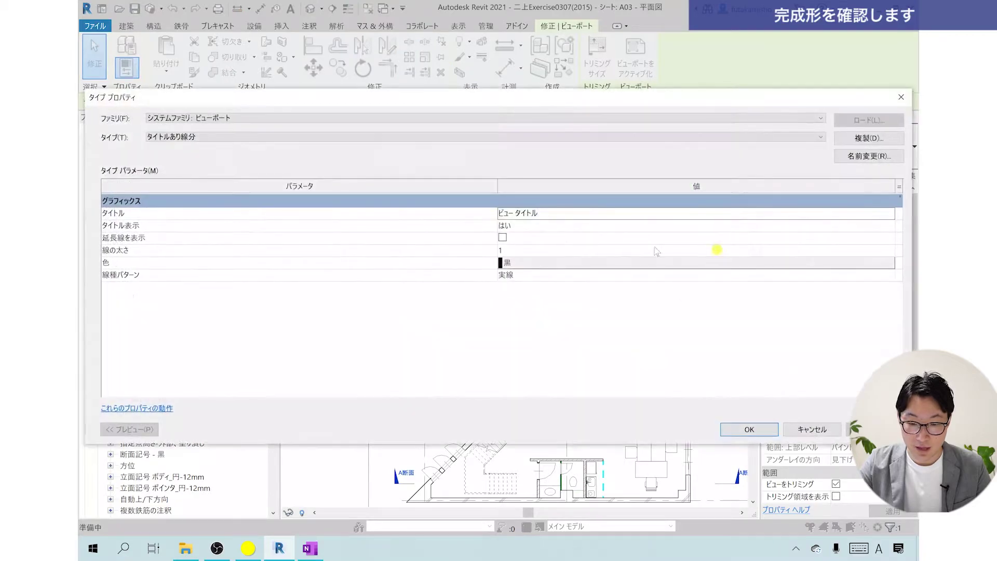
left_click(697, 216)
left_click(890, 214)
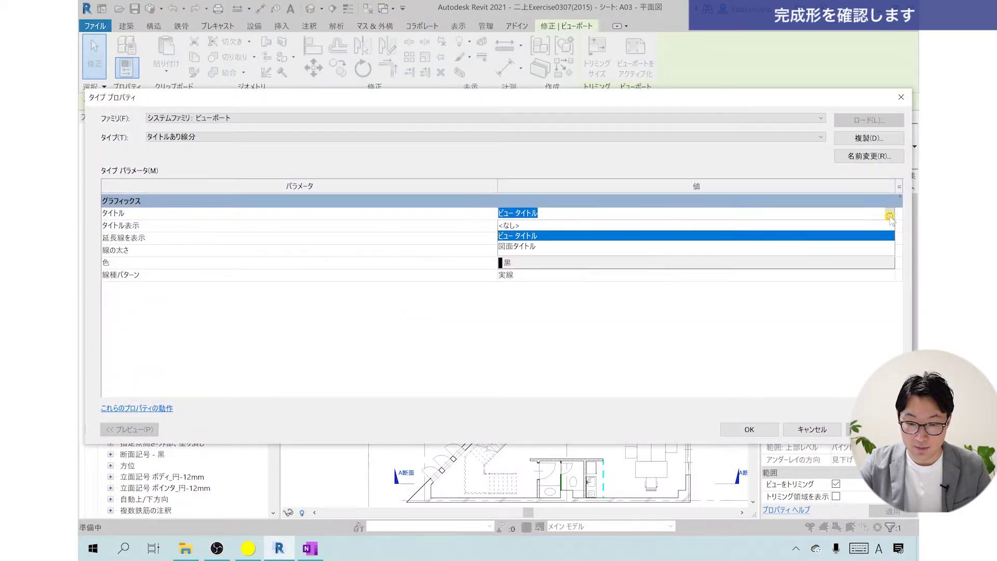
left_click(530, 248)
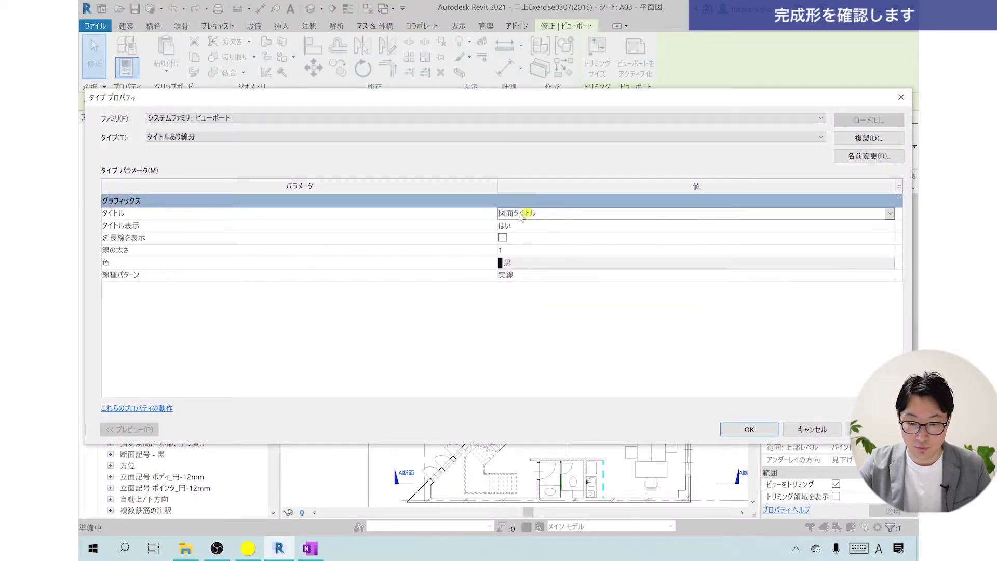
left_click(747, 427)
Open the 図面タイトル family file from File Explorer, cancelling the version upgrade.
scroll(415, 328, "up", 2)
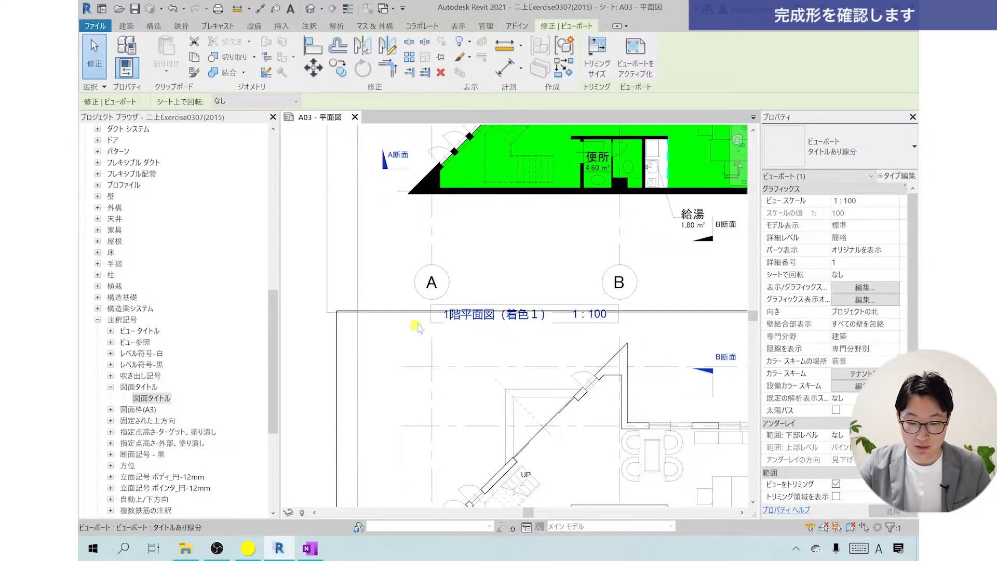
scroll(430, 321, "up", 1)
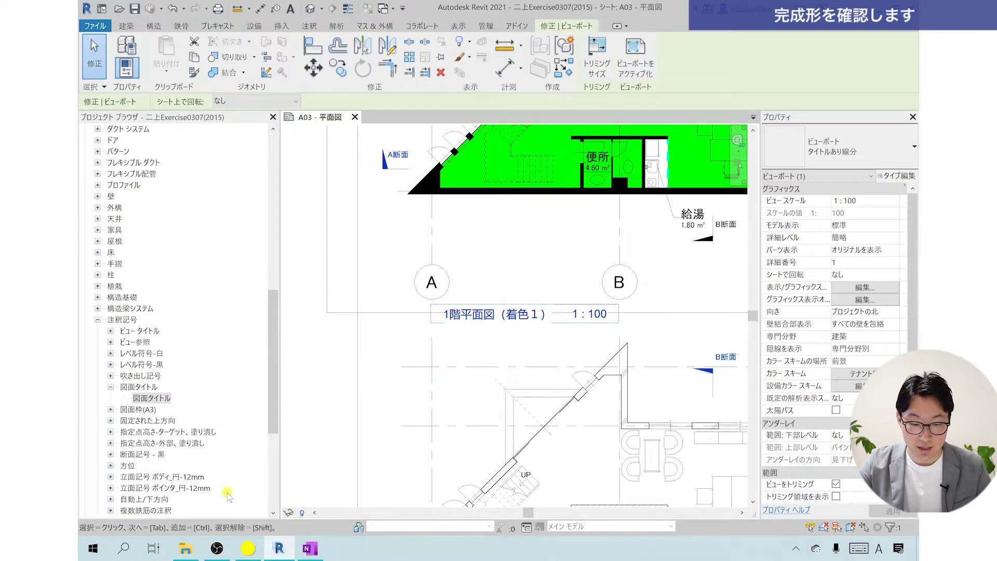
left_click(191, 552)
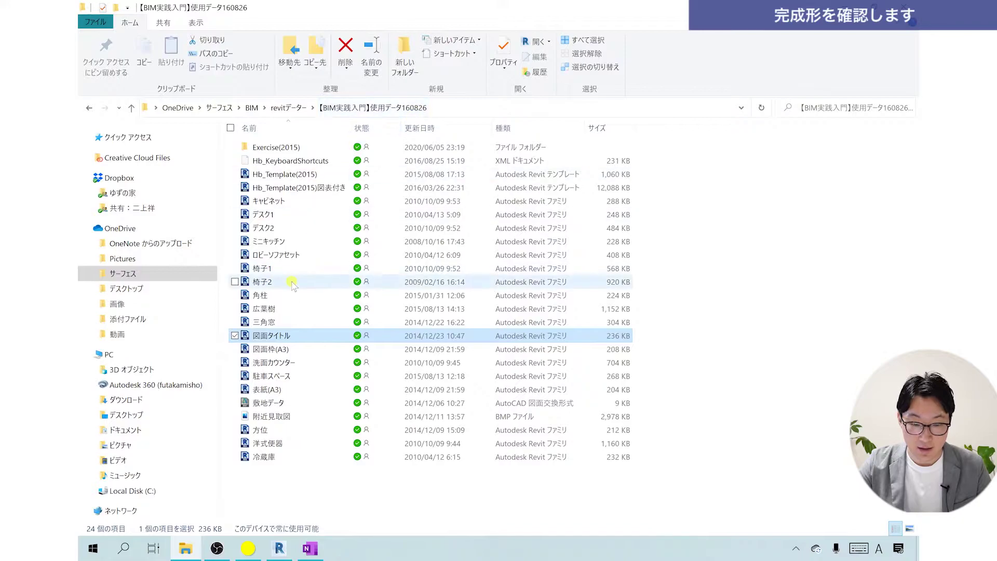
mouse_move(271, 335)
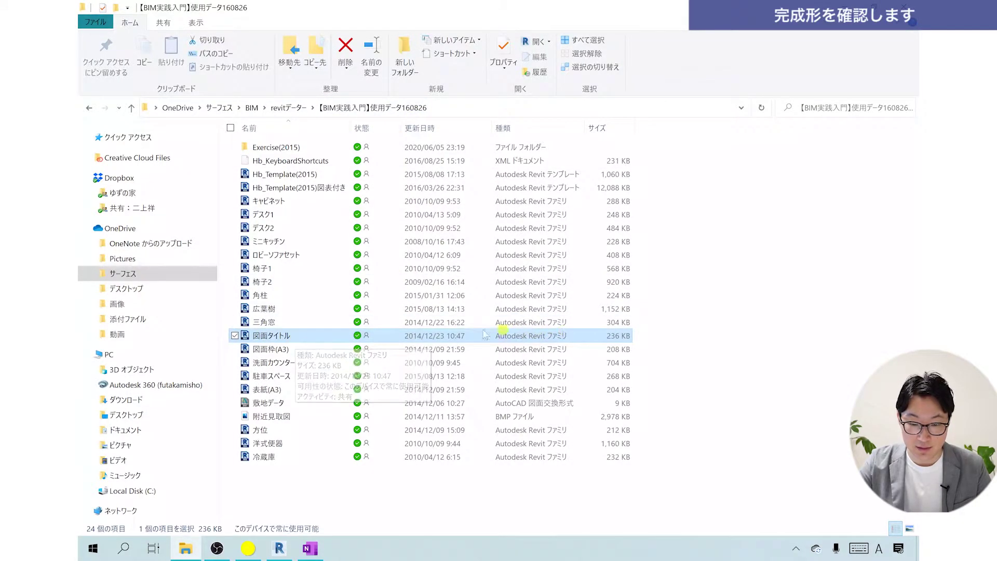
double_click(294, 336)
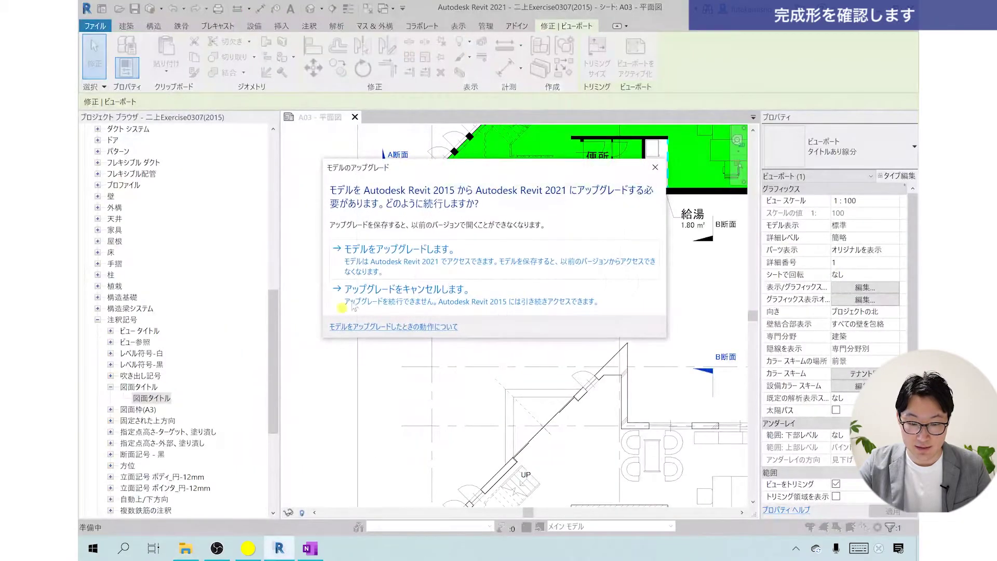
left_click(380, 262)
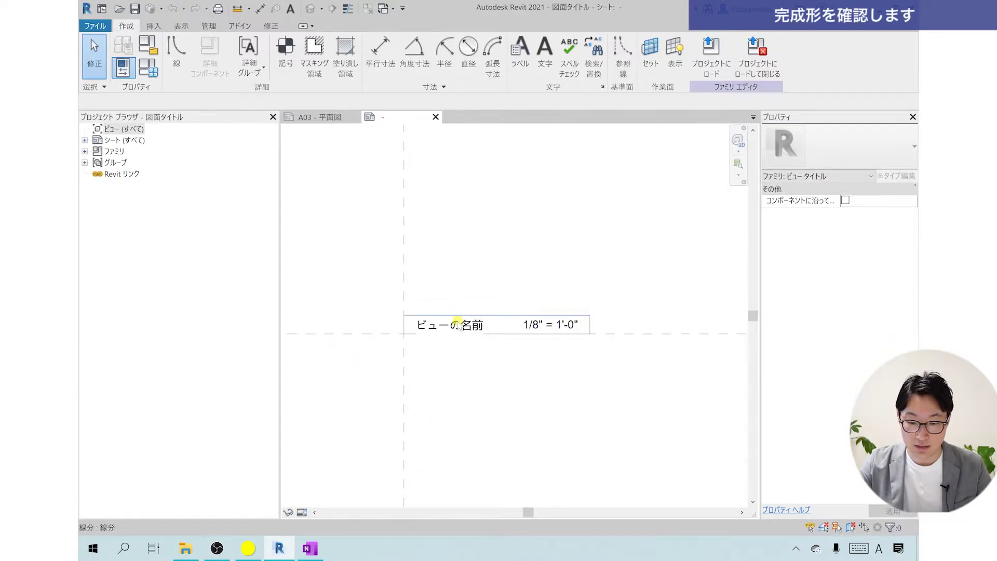
scroll(454, 324, "up", 2)
left_click(467, 333)
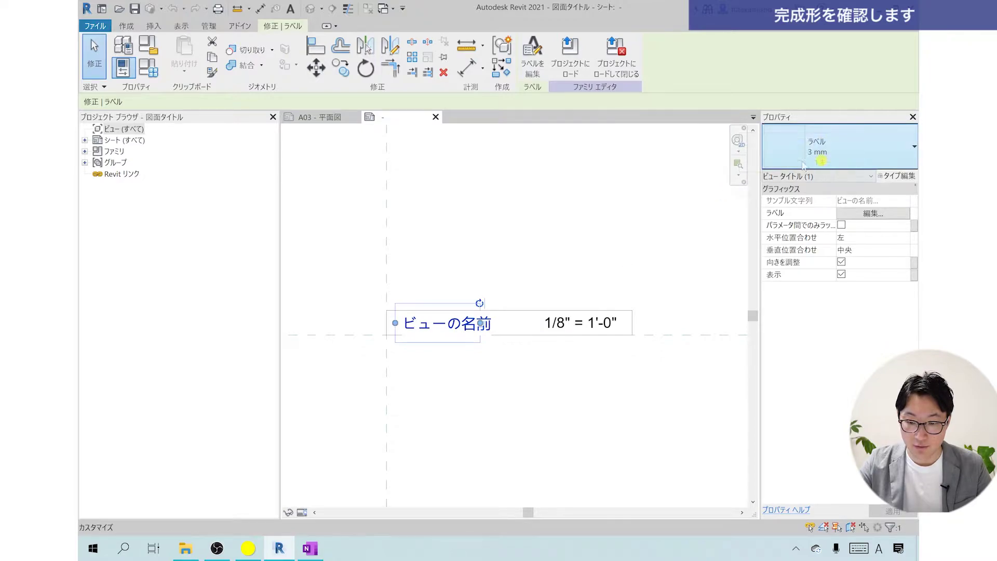
left_click(655, 327)
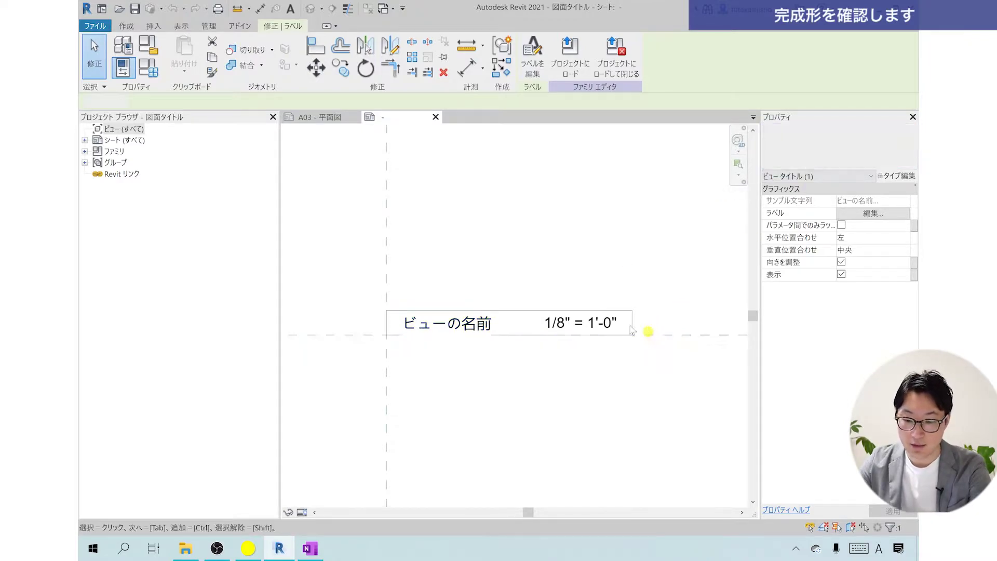
left_click(578, 325)
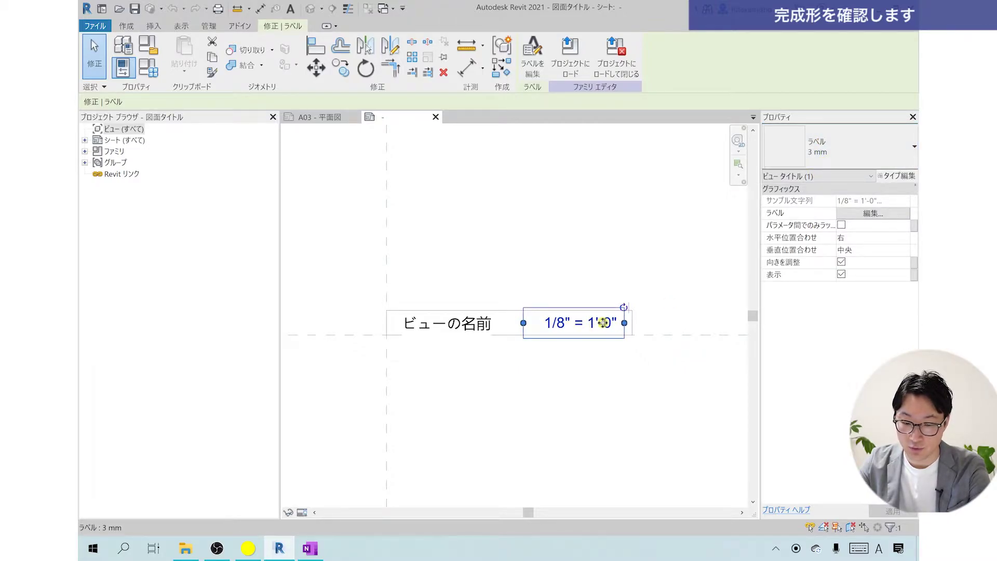
left_click(577, 285)
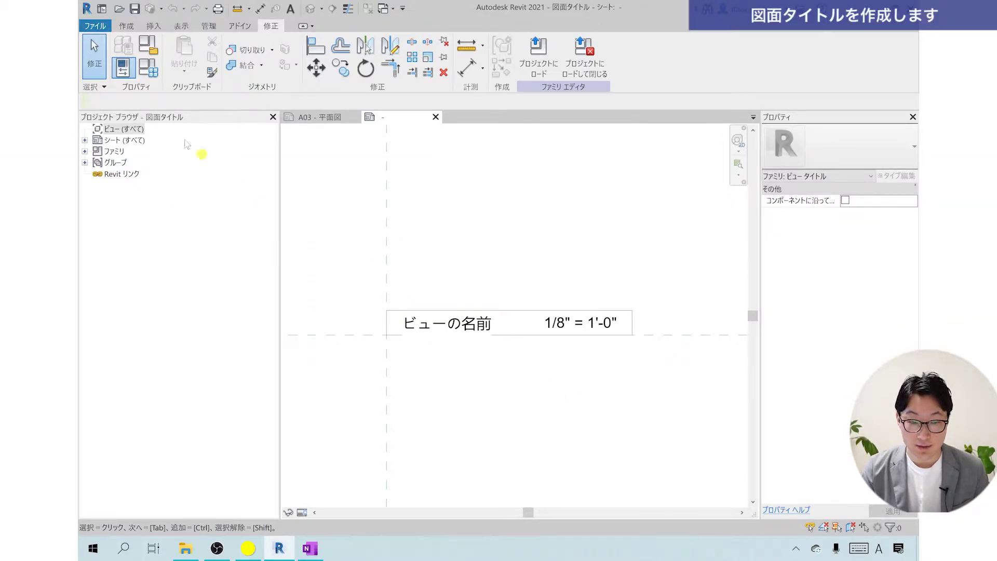
Create a new family from the 注釈 folder's ビュー タイトル(メートル単位).rft template.
left_click(99, 25)
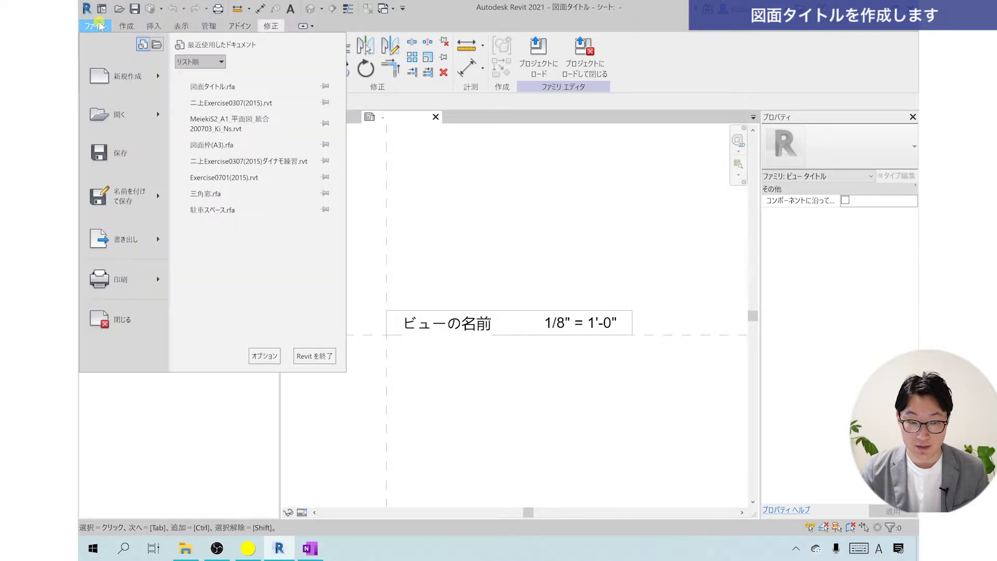
mouse_move(123, 76)
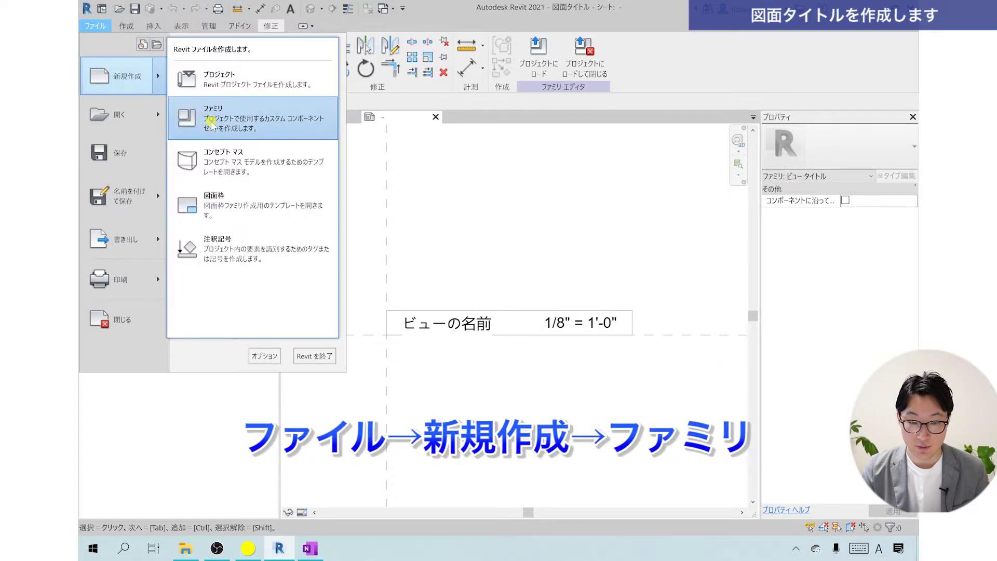
left_click(221, 118)
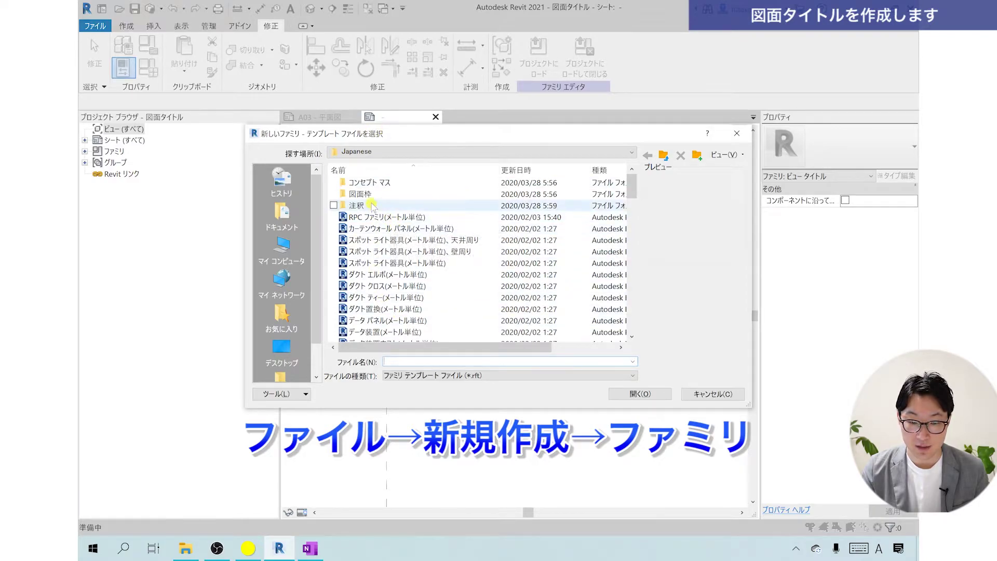
left_click(400, 205)
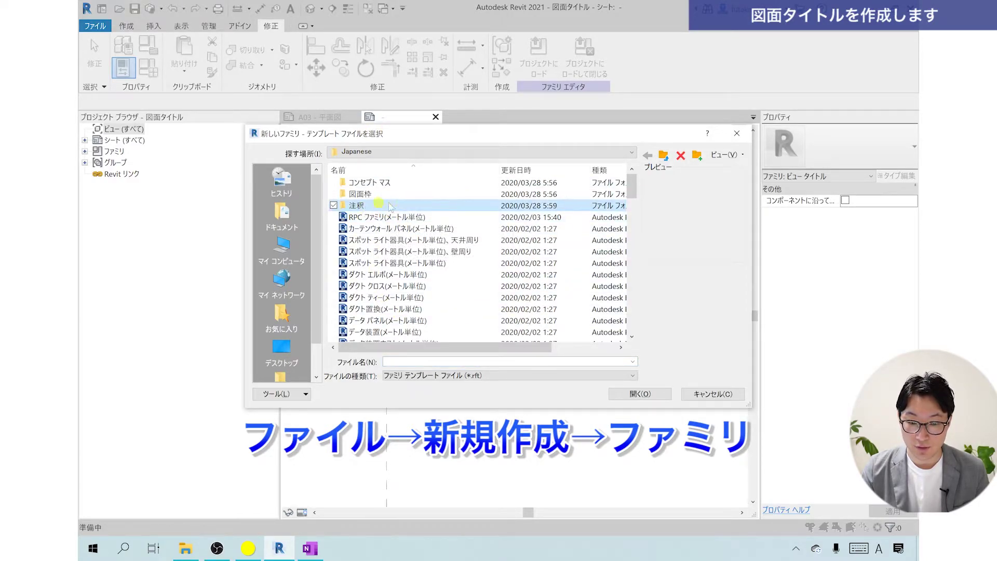
double_click(402, 204)
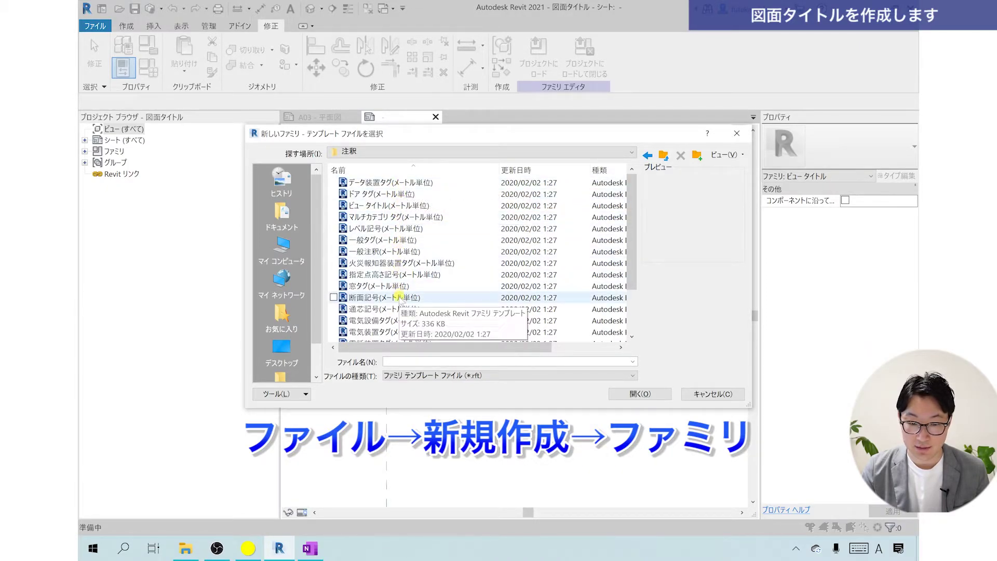
left_click(388, 206)
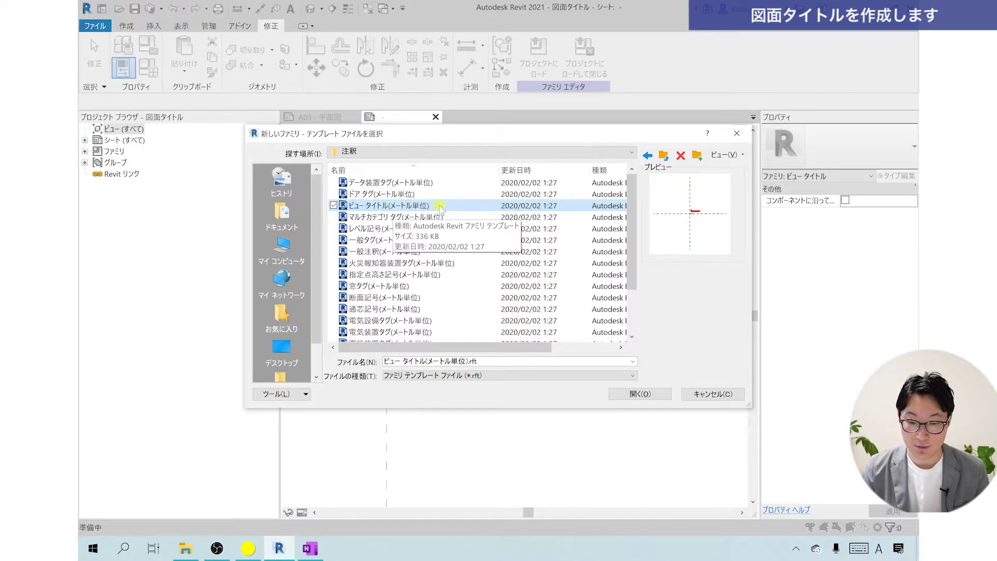
double_click(440, 206)
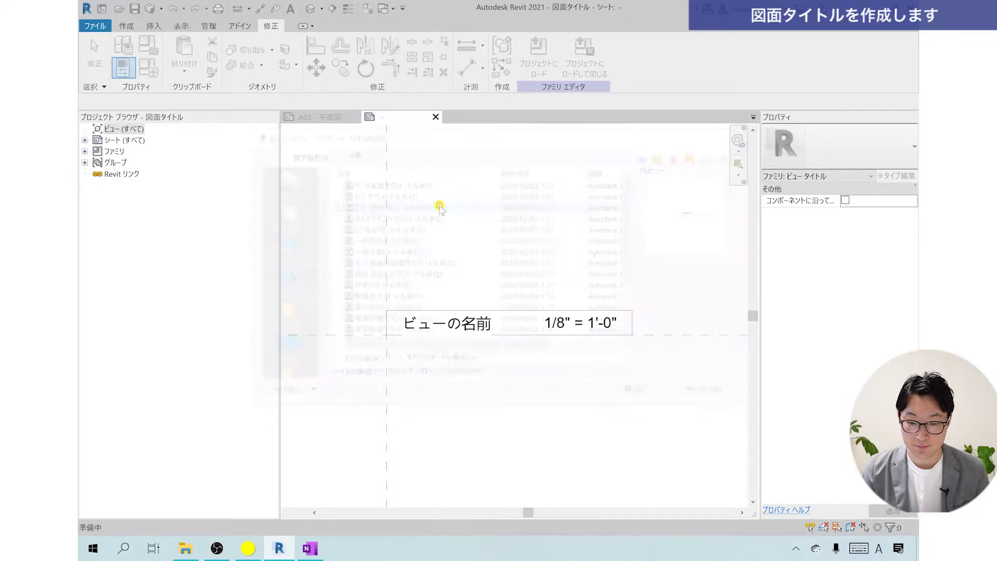
scroll(550, 312, "up", 2)
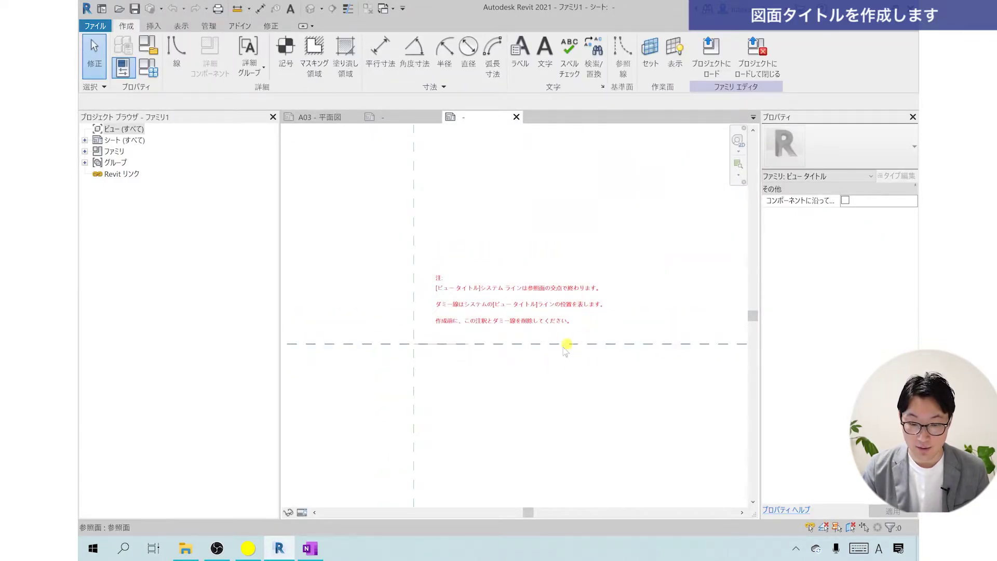
Delete the template's red instruction note and the 27.0 dummy title line.
scroll(464, 307, "up", 1)
scroll(473, 328, "up", 1)
scroll(473, 329, "up", 1)
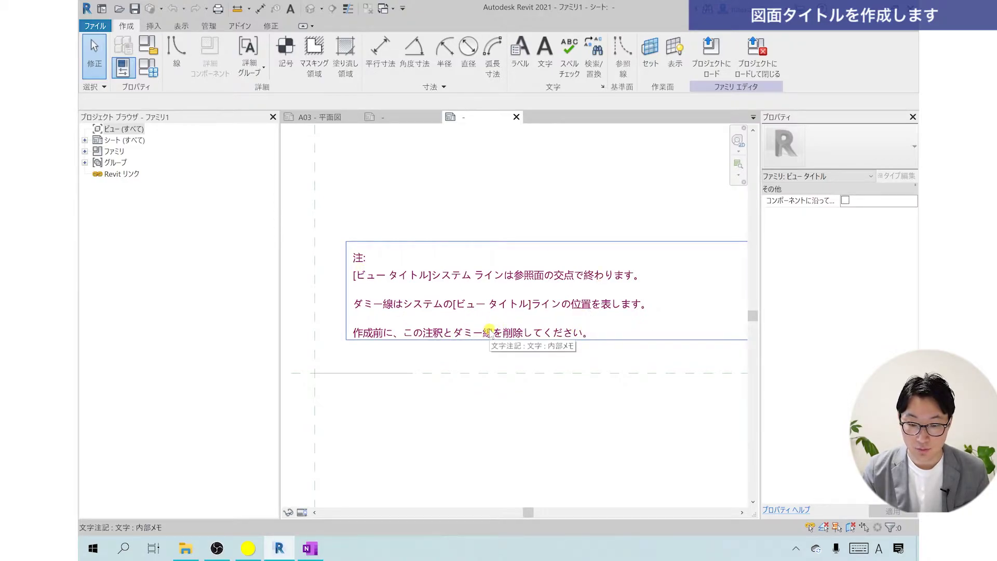
left_click(489, 331)
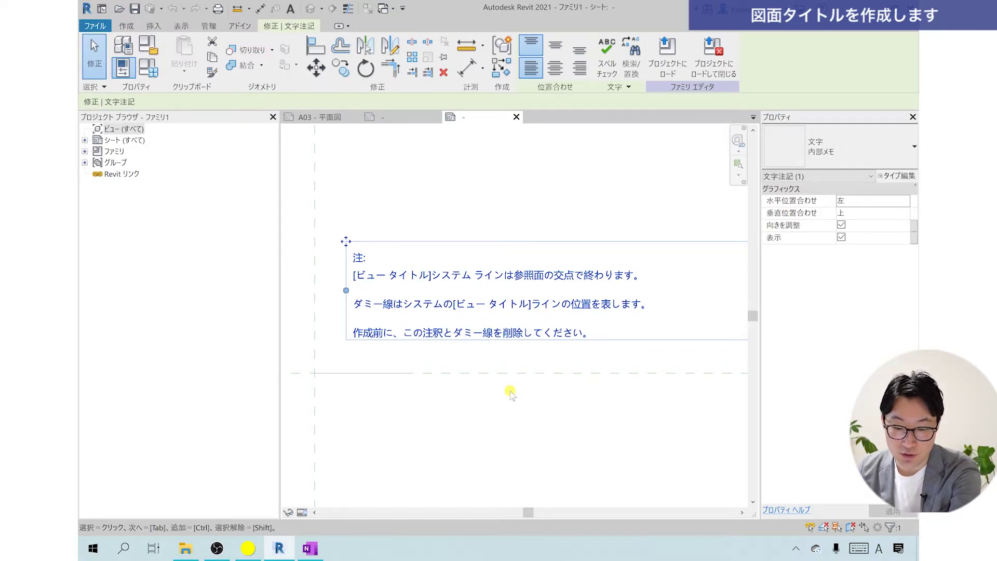
key("Delete")
left_click(531, 369)
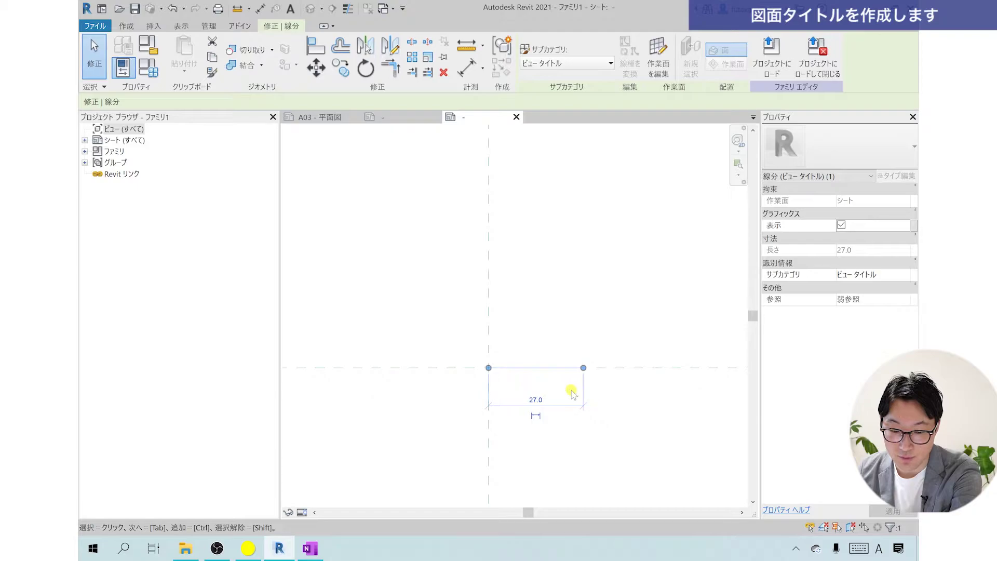
key("Delete")
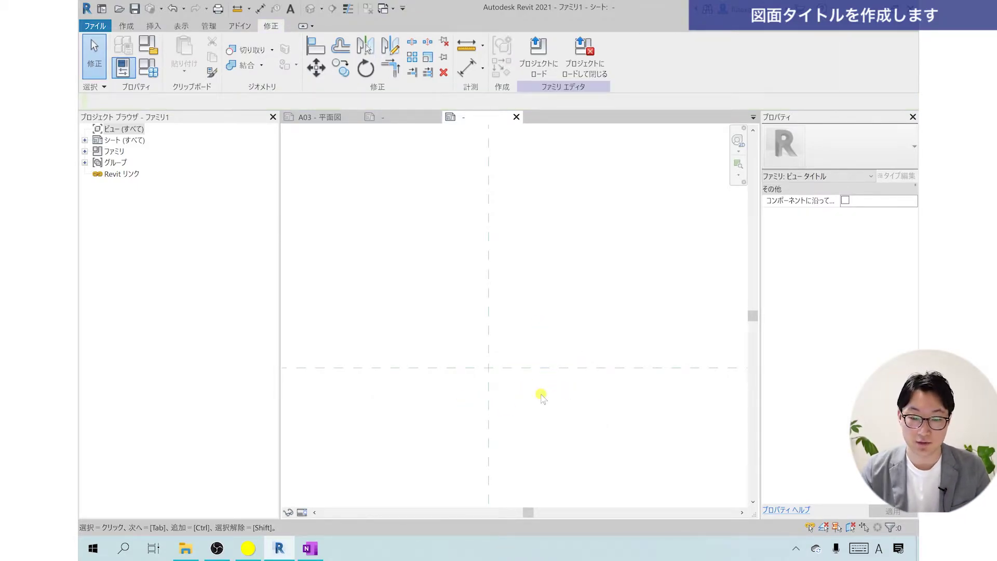
Draw a 70 × 7 line rectangle starting at the reference-plane intersection.
middle_click_drag(495, 368, 396, 368)
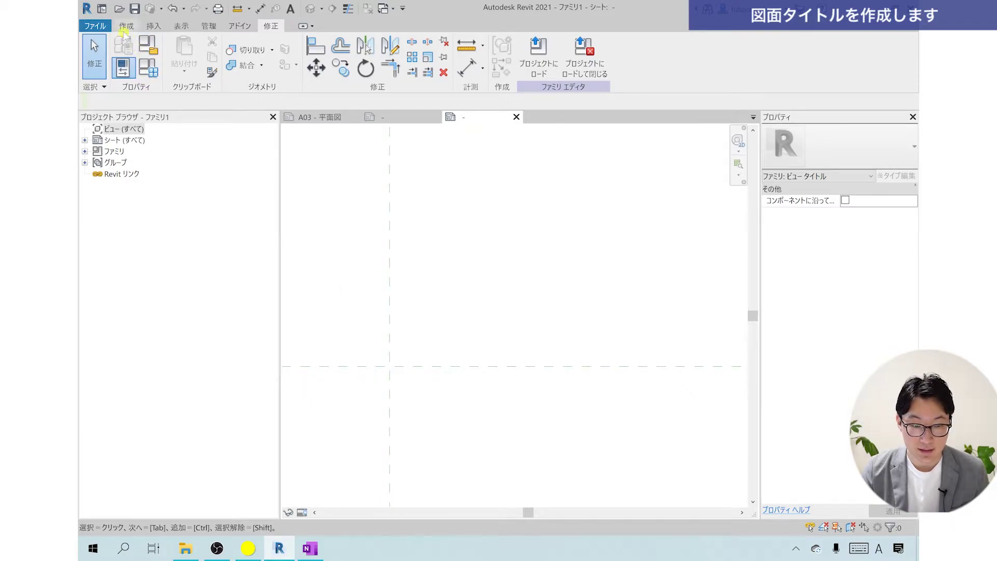
left_click(126, 26)
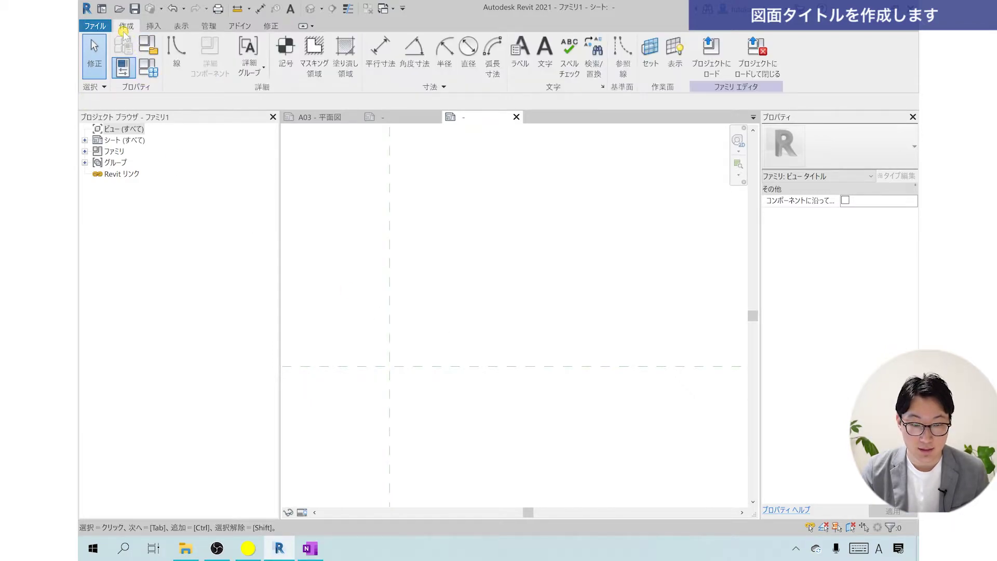
left_click(177, 52)
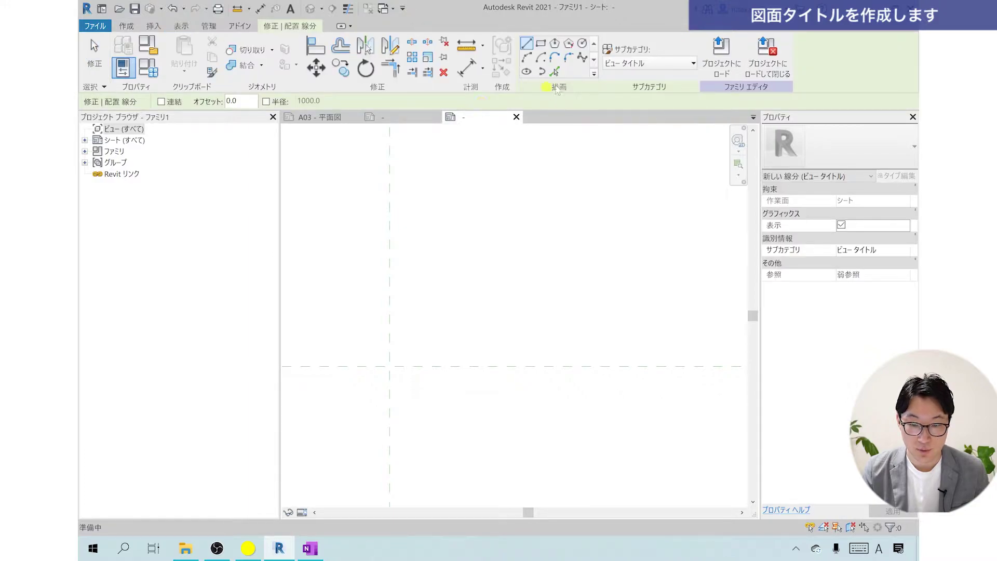
left_click(540, 44)
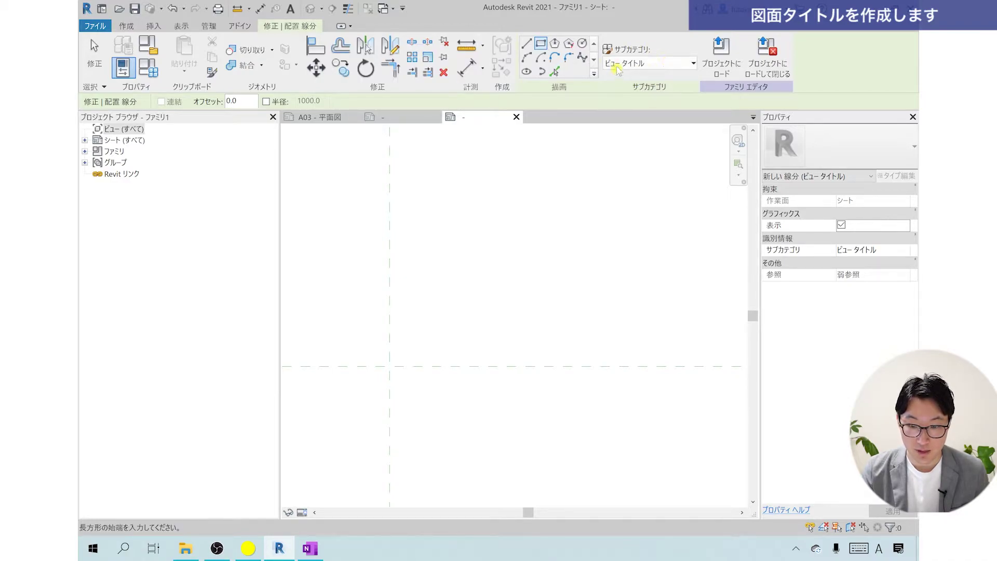
scroll(491, 279, "up", 1)
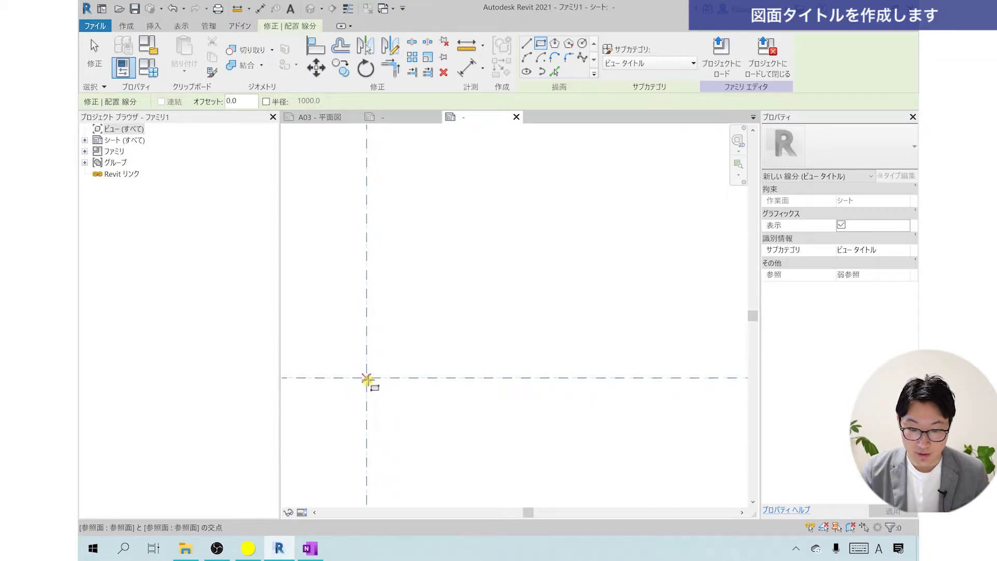
left_click(367, 379)
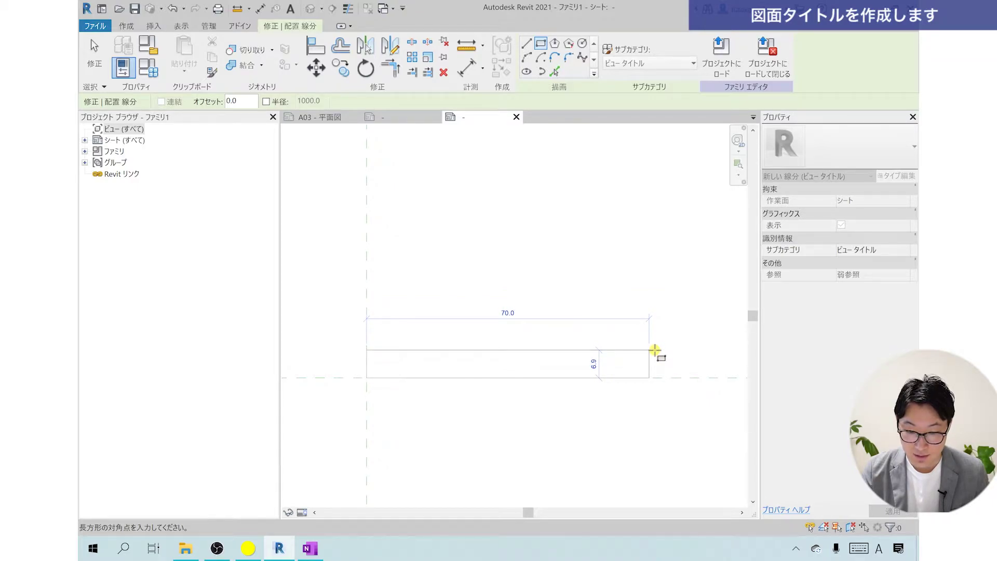
left_click(655, 350)
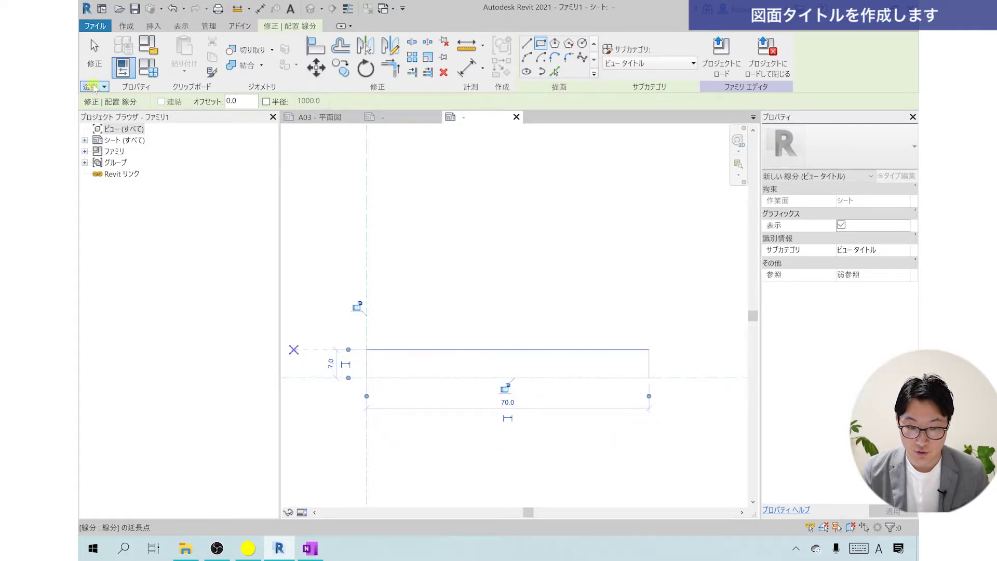
left_click(94, 57)
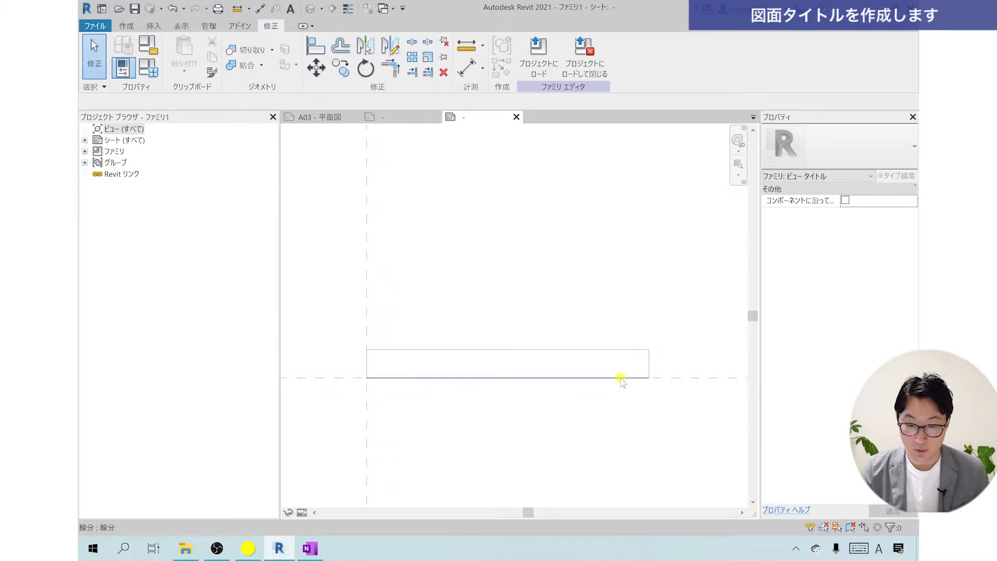
left_click(390, 118)
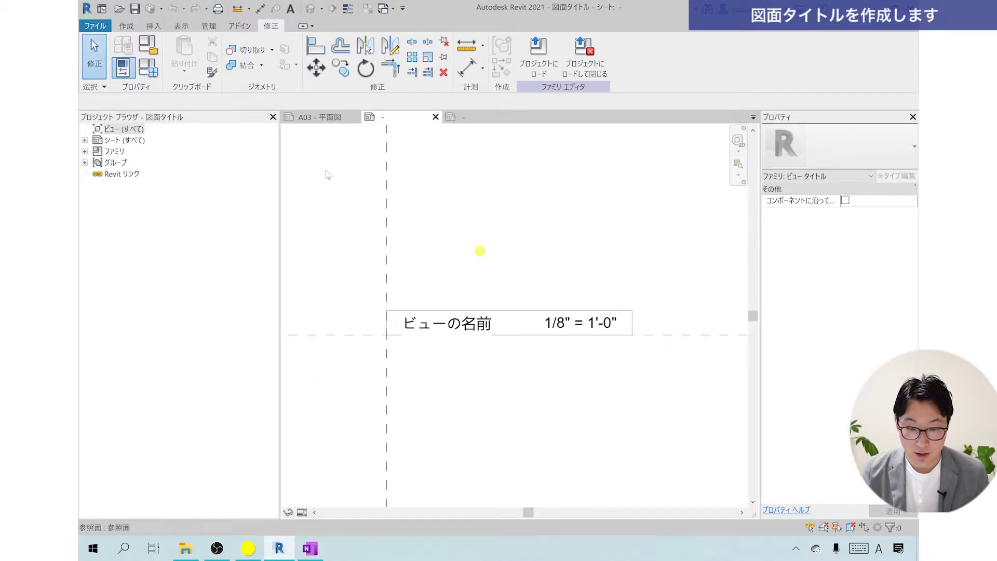
left_click(314, 117)
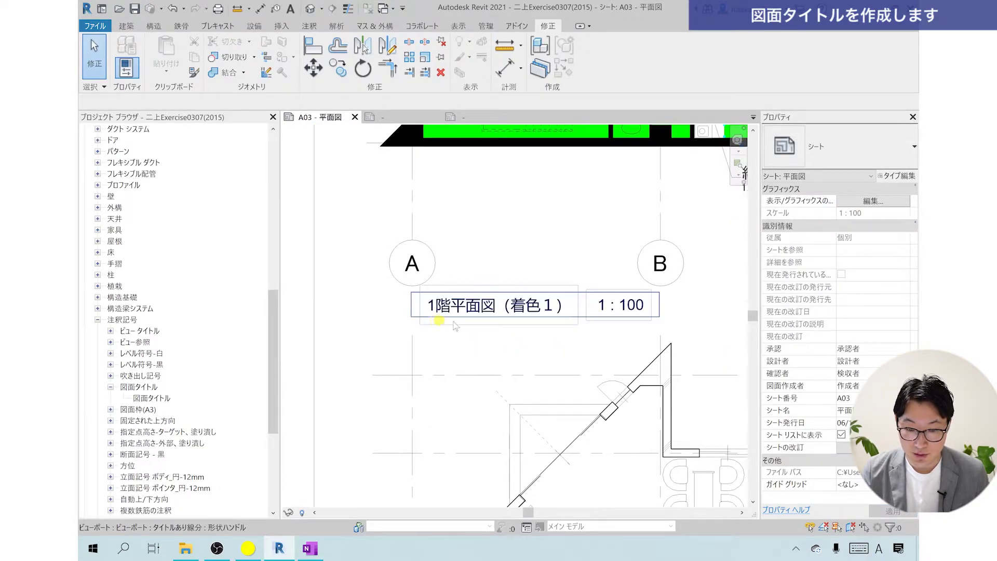
scroll(586, 336, "up", 1)
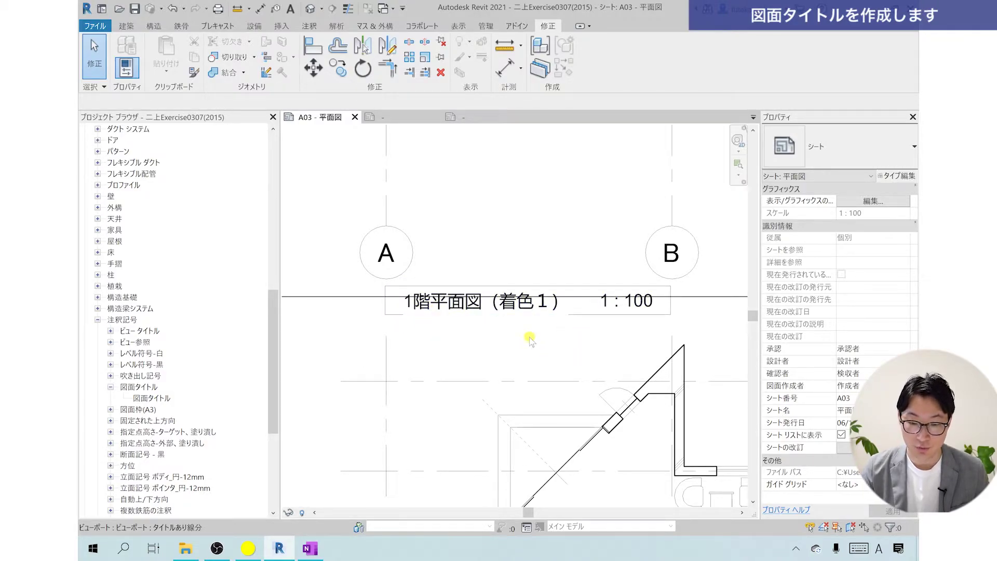
left_click(473, 119)
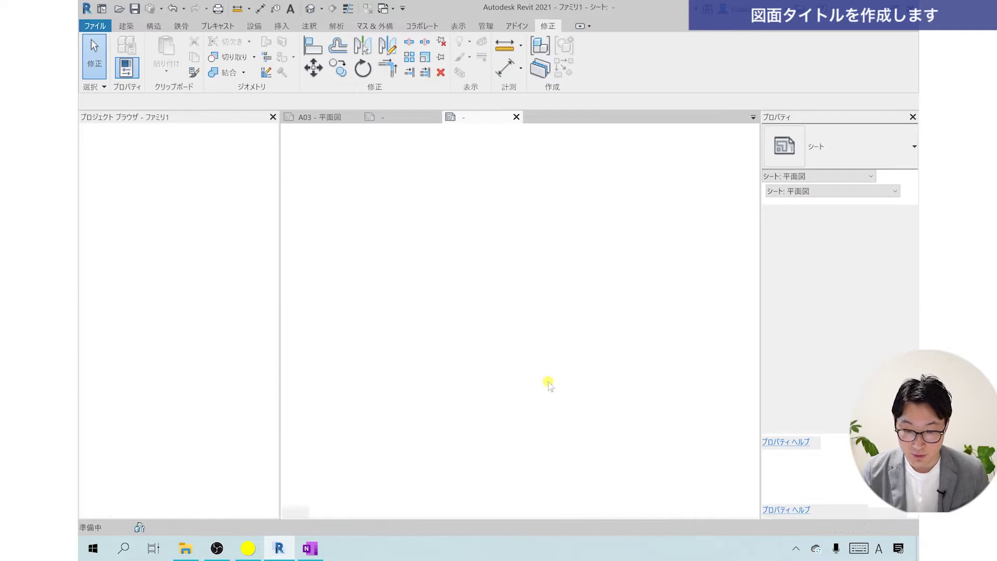
Change the title frame rectangle's height from 7.0 to 10.0.
left_click(637, 346)
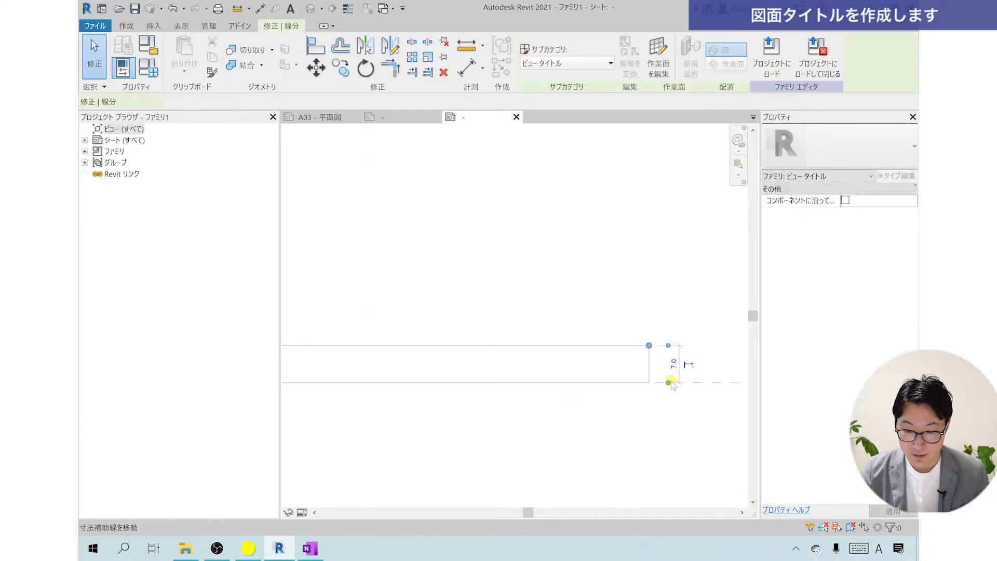
scroll(675, 387, "up", 2)
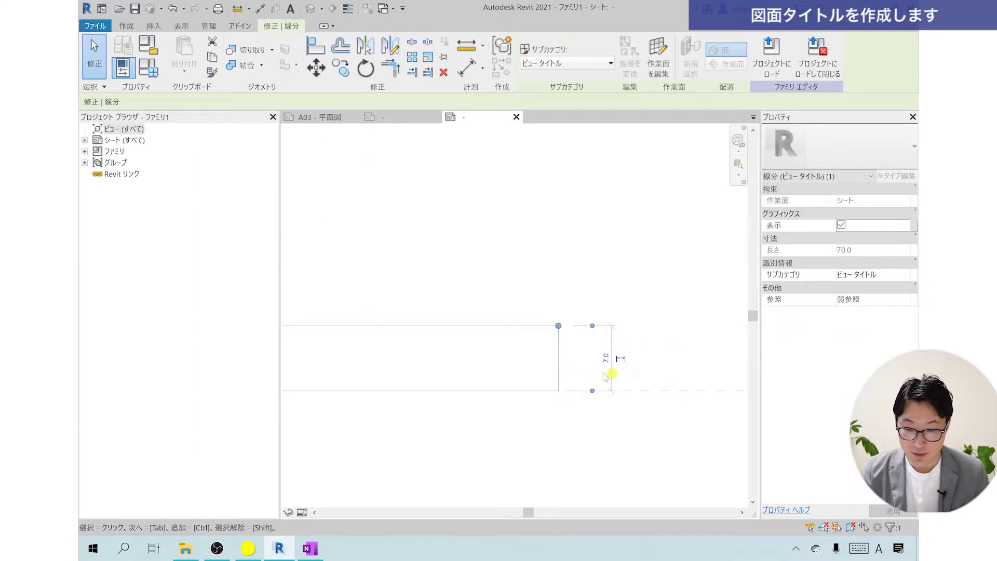
scroll(601, 378, "up", 1)
left_click(502, 366)
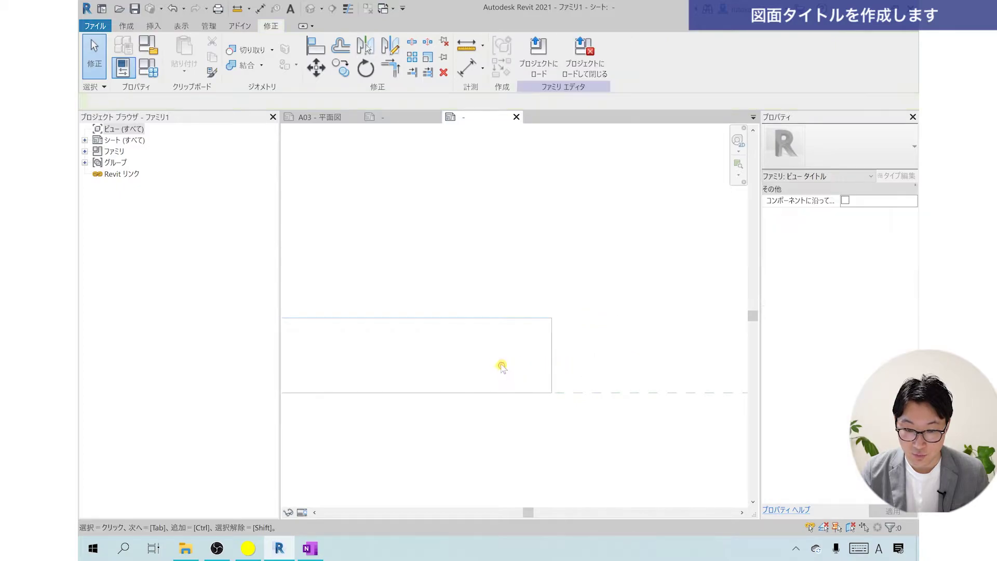
left_click(483, 321)
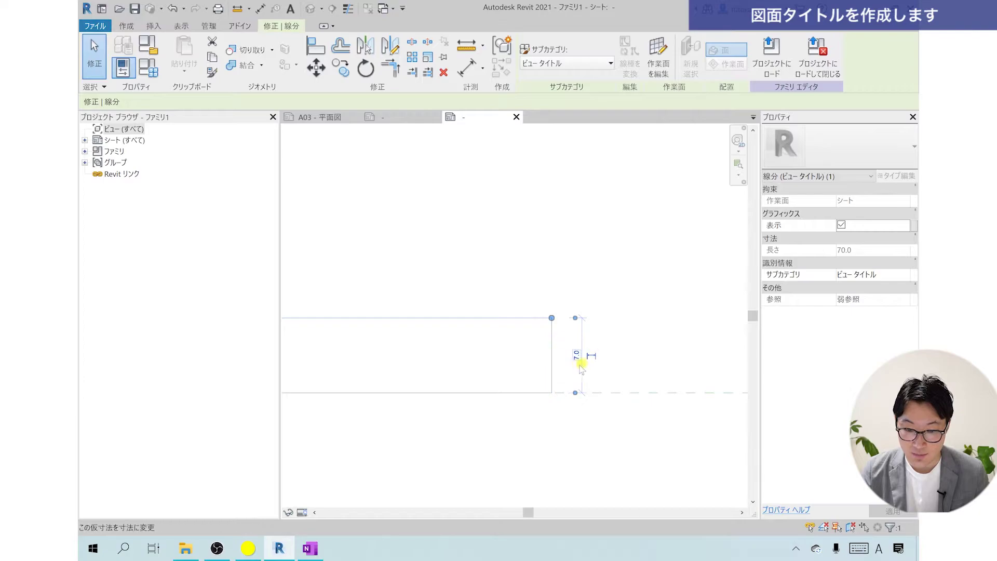
left_click(577, 356)
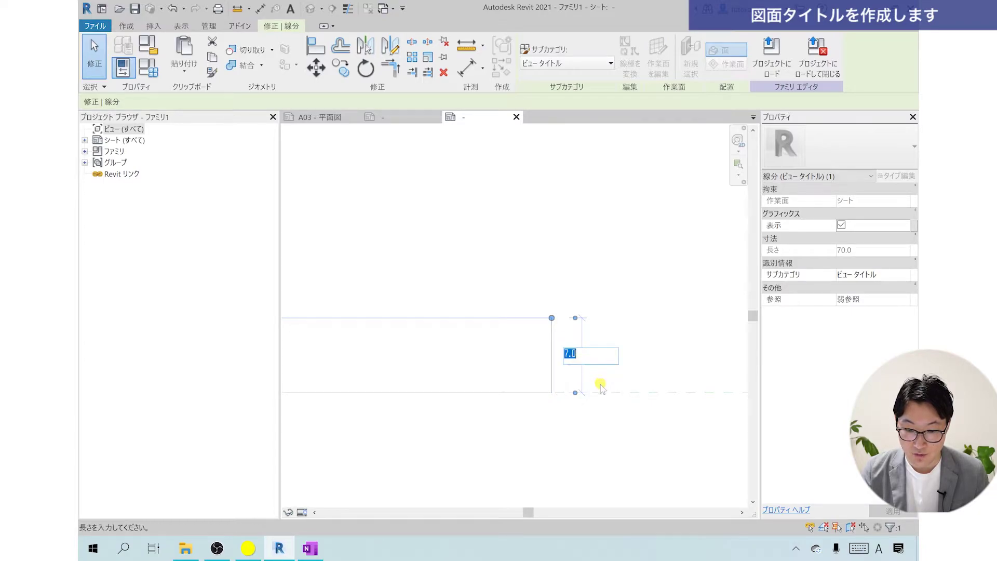
type("1")
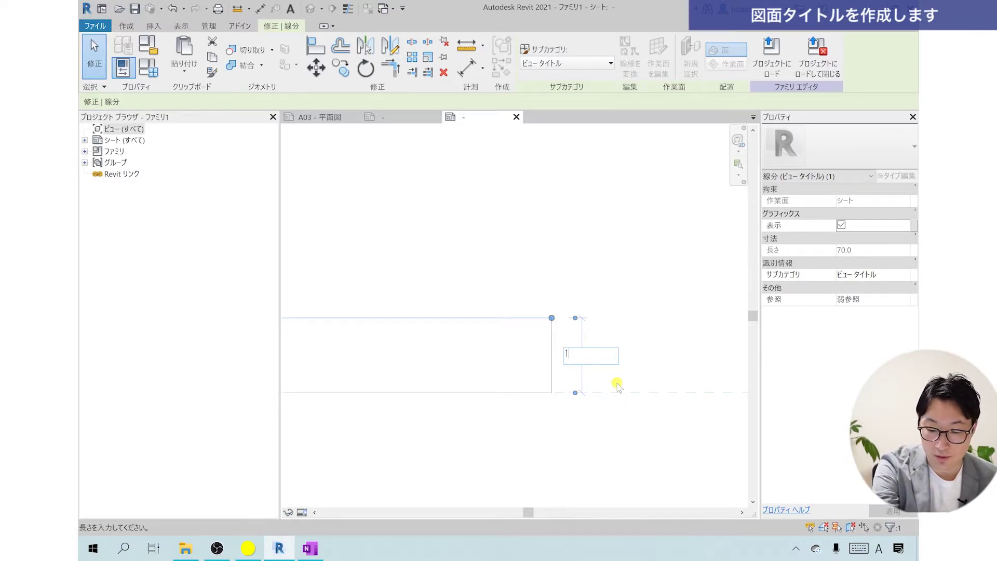
type("0")
key("Return")
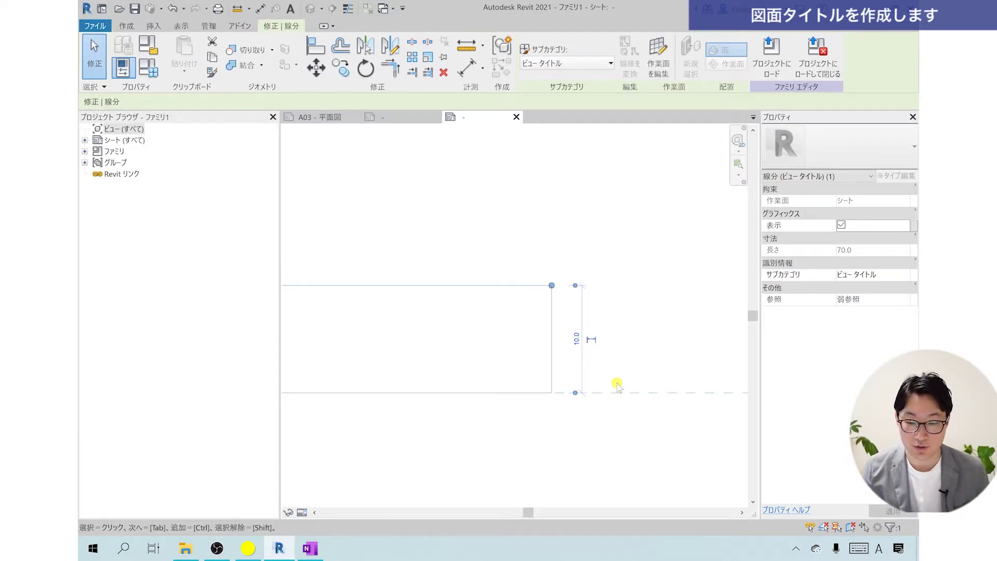
Zoom out and check the resized 70.0 × 10.0 title frame.
key("Escape")
scroll(630, 353, "down", 1)
scroll(652, 351, "down", 2)
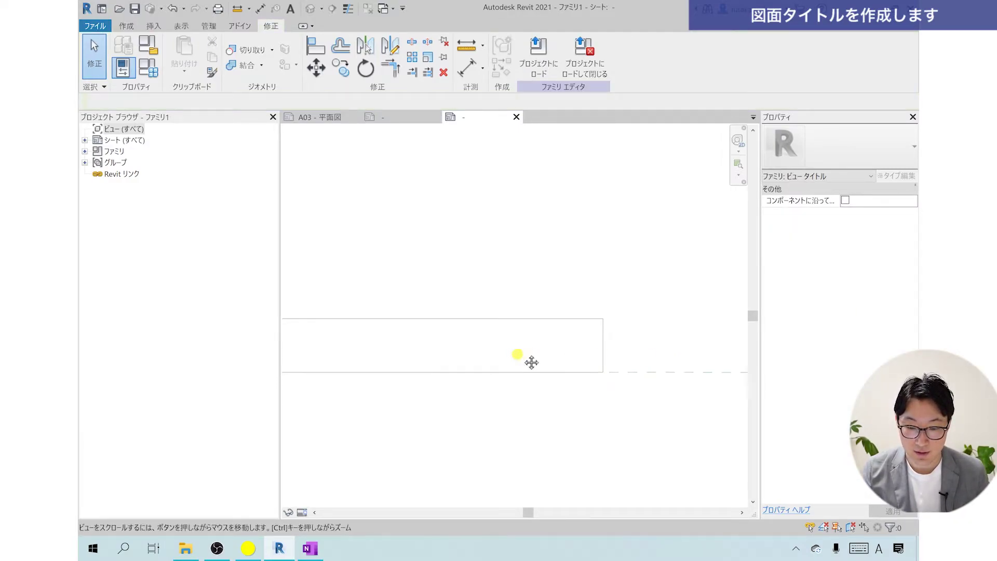
mouse_move(531, 362)
middle_mouse_down()
mouse_move(631, 356)
mouse_move(612, 357)
middle_mouse_up()
left_click(597, 319)
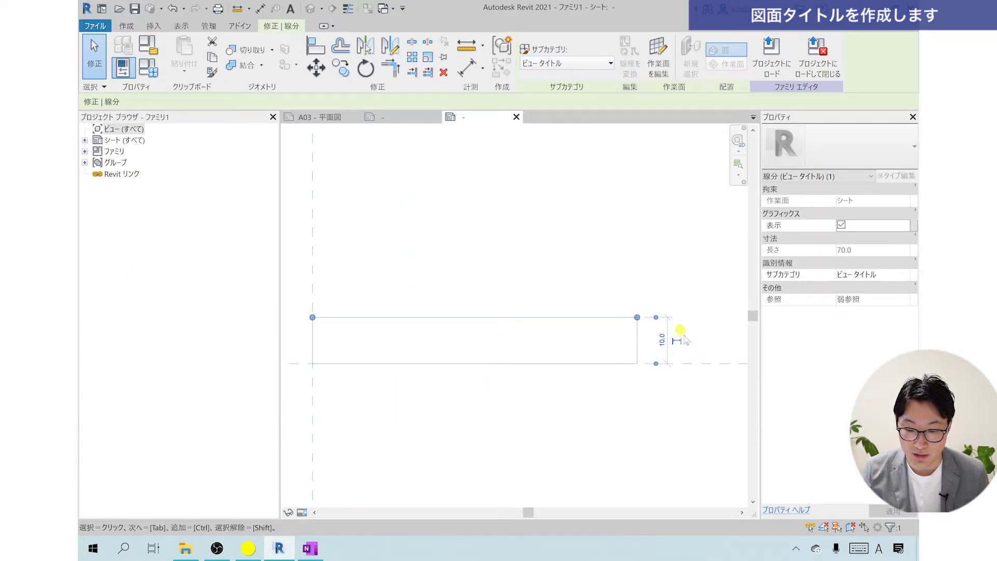
left_click(630, 283)
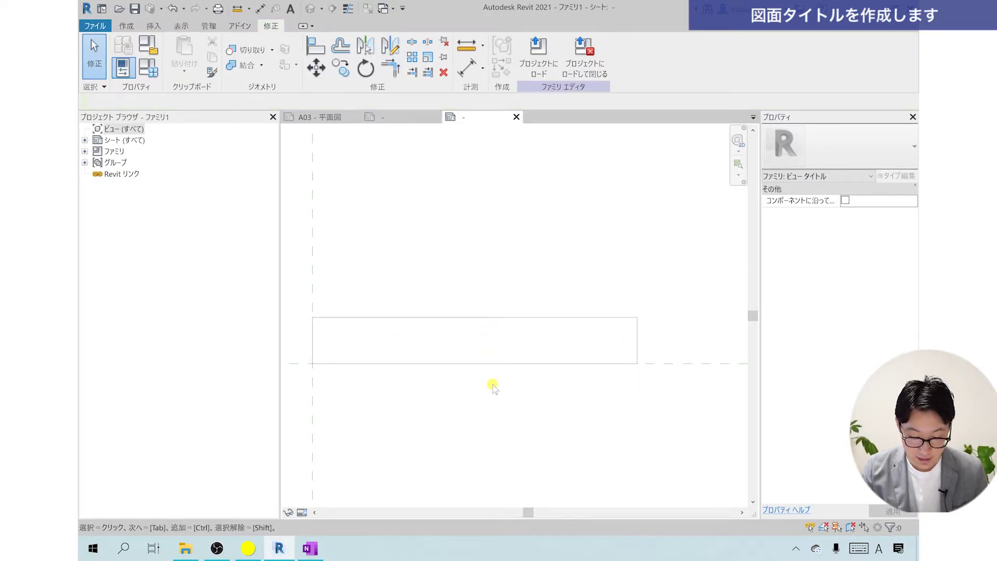
middle_click_drag(491, 393, 505, 410)
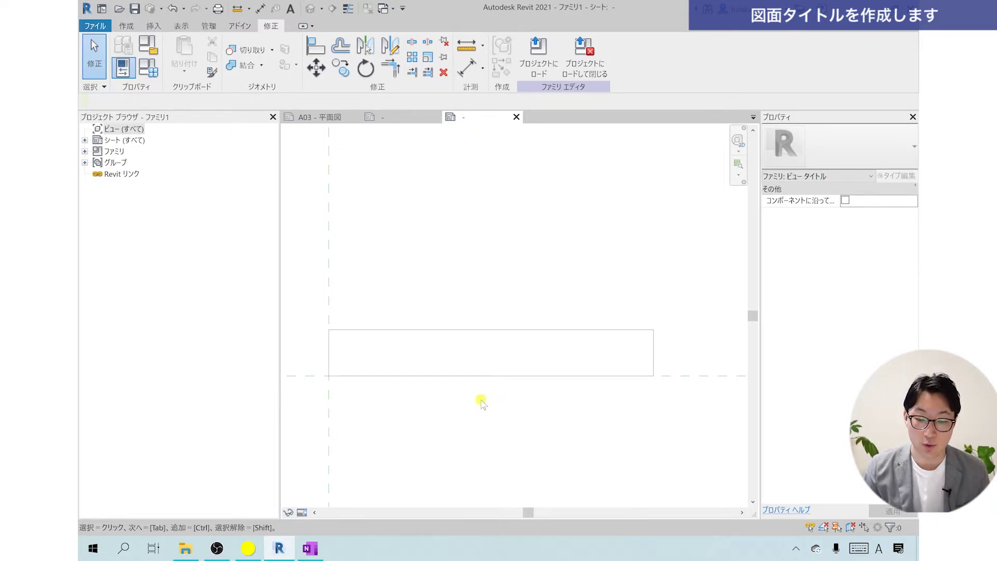
middle_click_drag(481, 400, 529, 373)
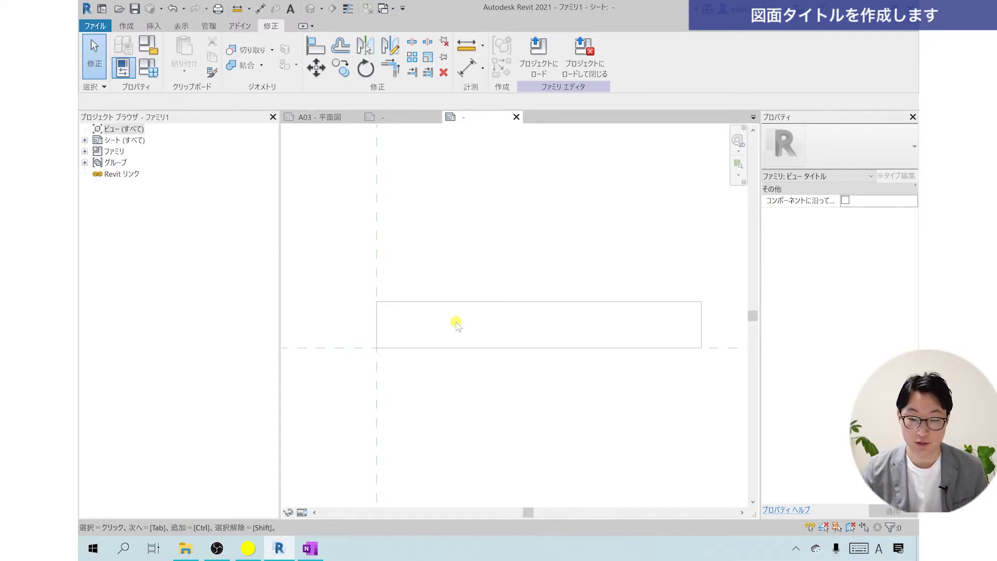
Place a new label inside the title box to bring up its parameter list.
left_click(127, 26)
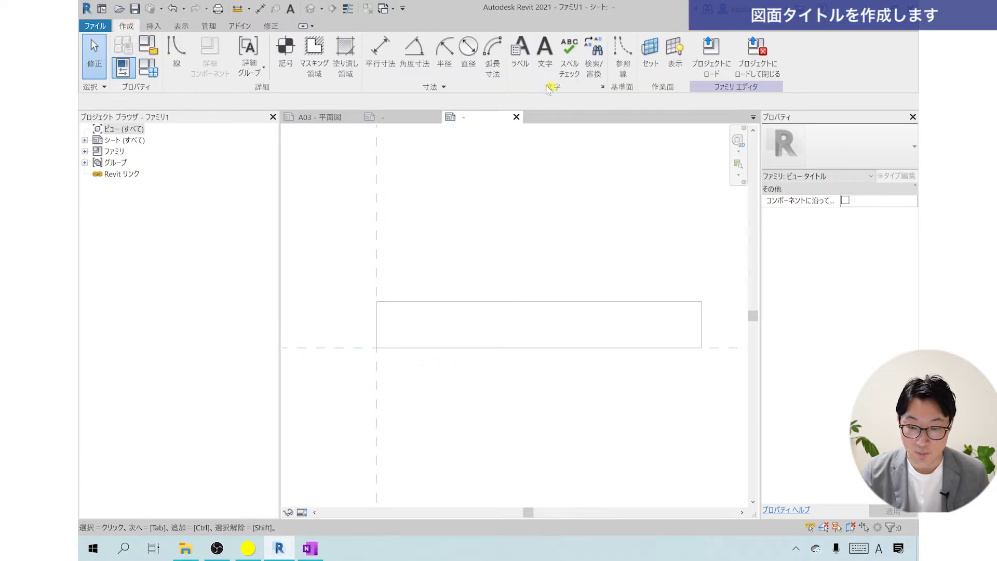
left_click(518, 56)
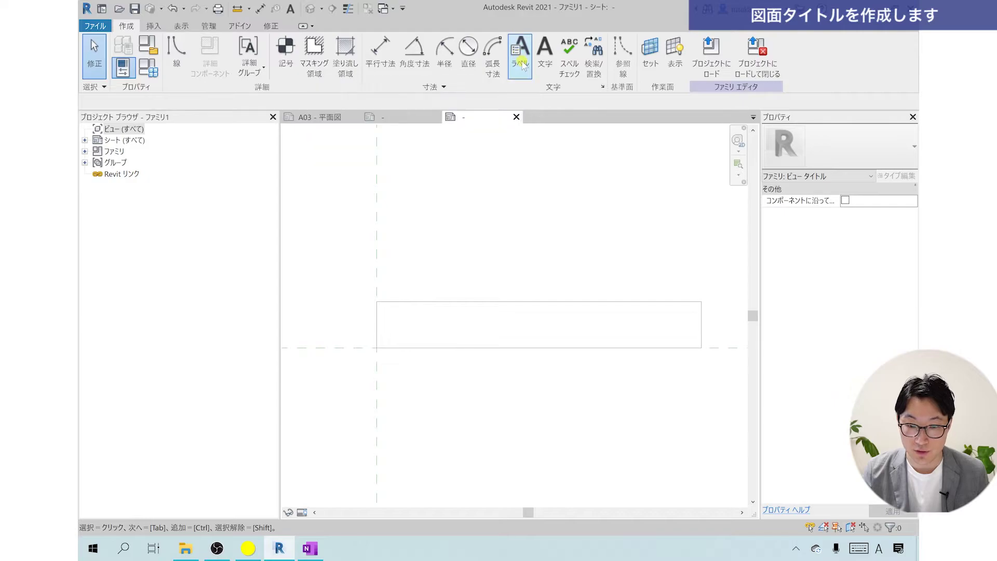
scroll(448, 399, "up", 1)
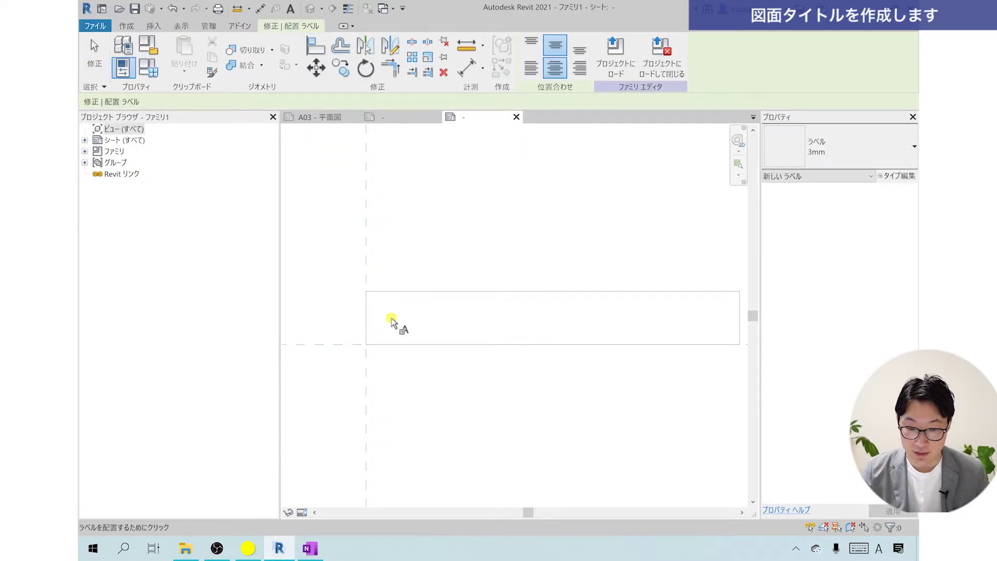
left_click(392, 320)
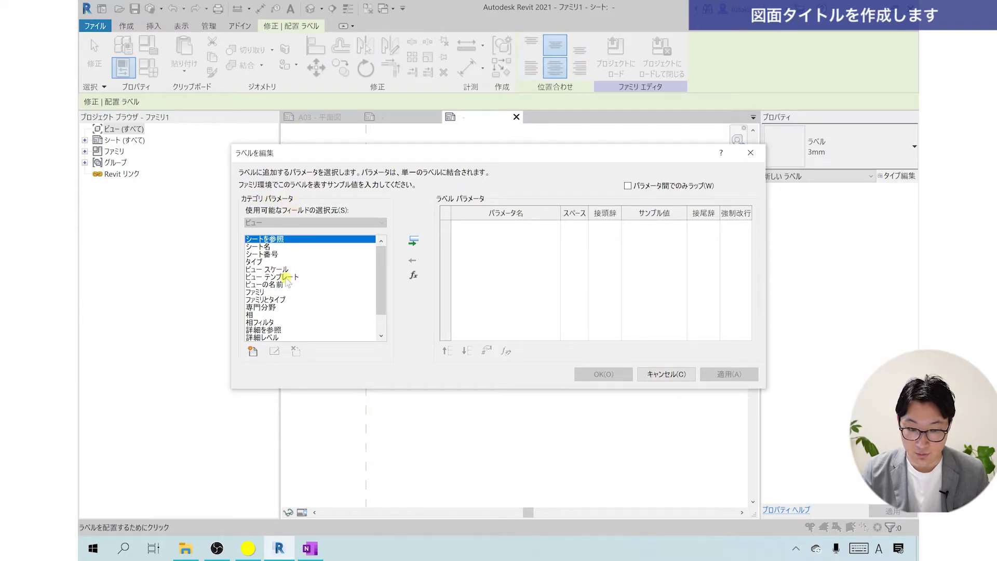
Set the label's parameter to ビューの名前 and place it in the title box.
scroll(283, 275, "down", 1)
scroll(283, 278, "up", 1)
scroll(283, 279, "down", 1)
scroll(284, 282, "up", 1)
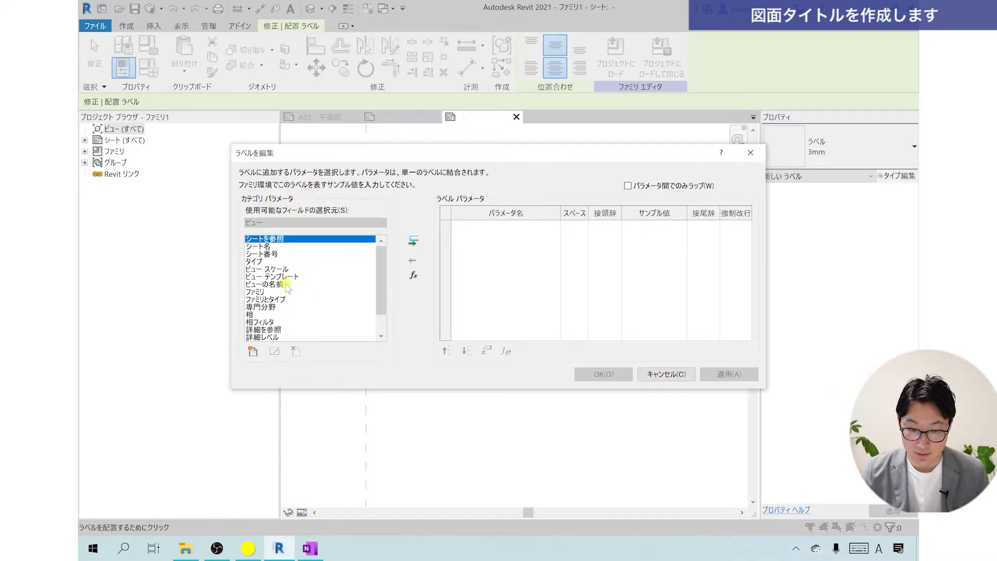
left_click(278, 247)
left_click(289, 254)
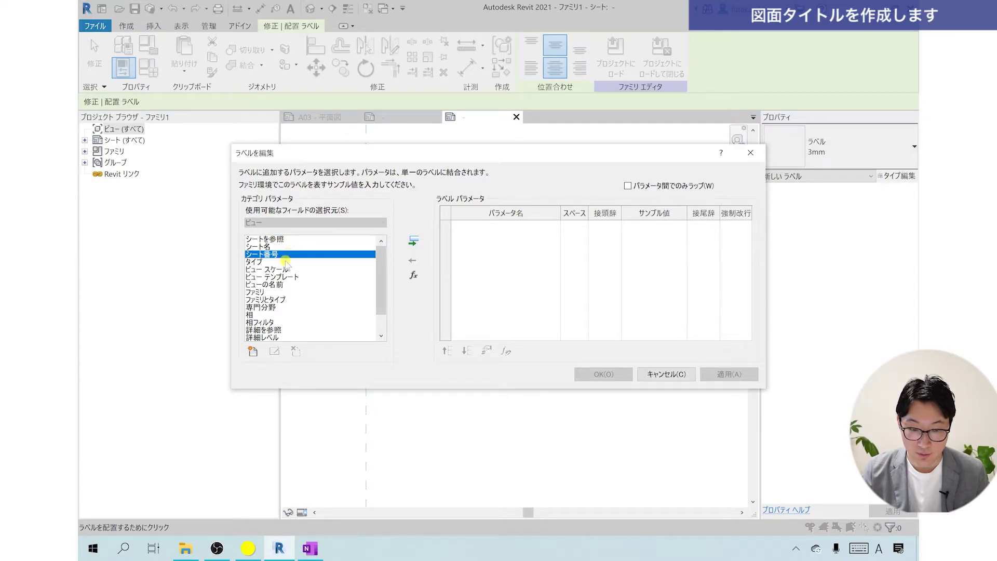
left_click(306, 262)
left_click(292, 269)
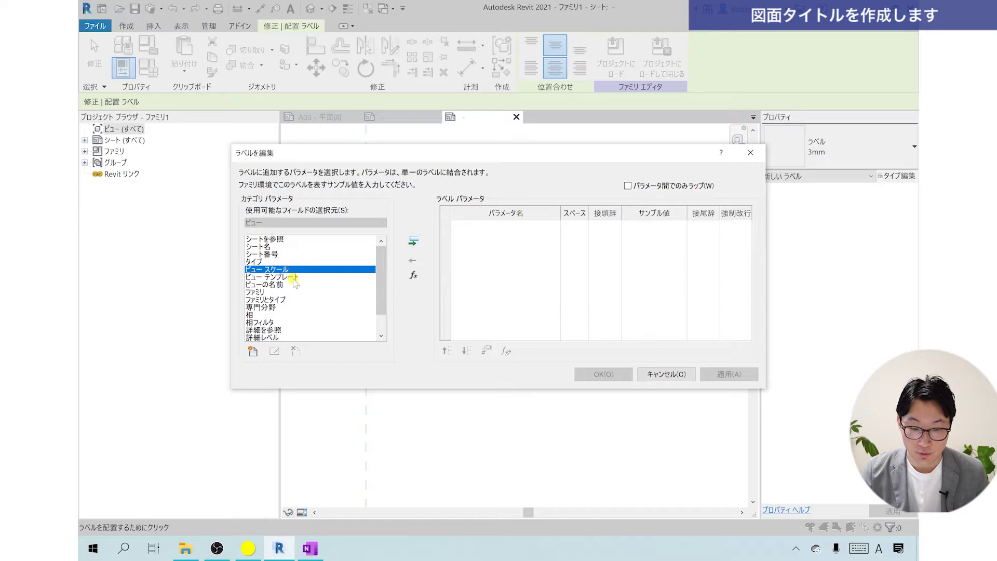
left_click(294, 277)
left_click(294, 285)
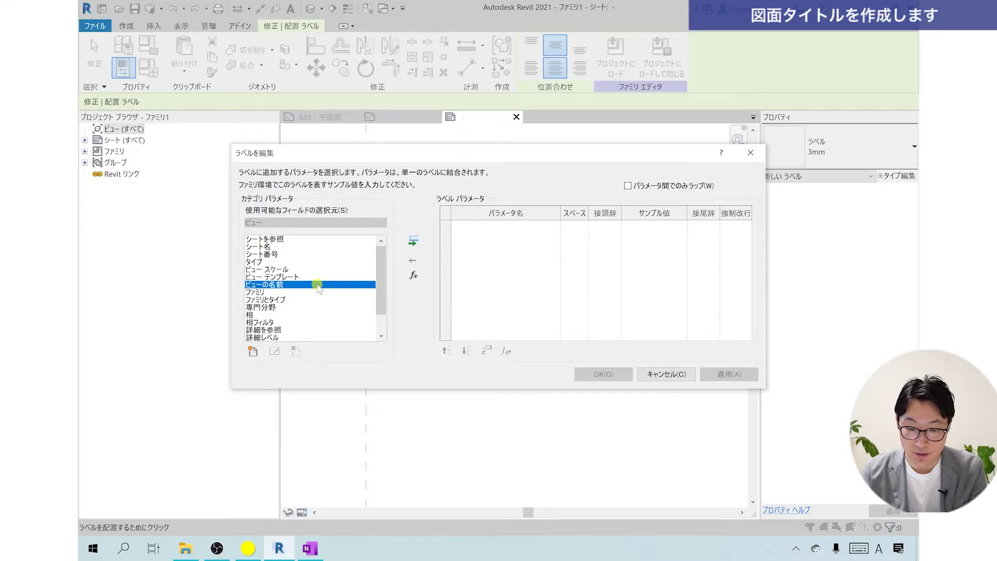
double_click(316, 284)
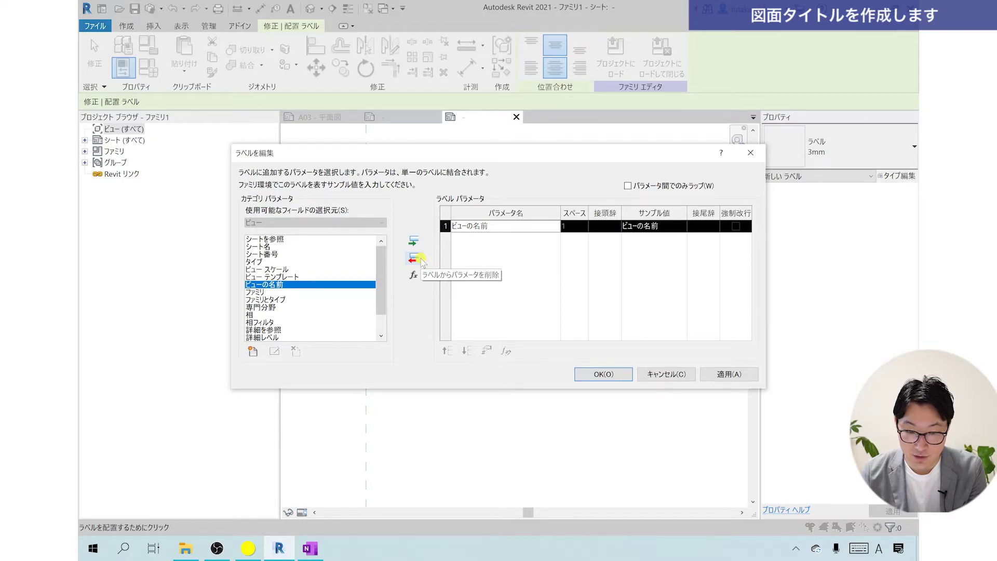
left_click(415, 258)
left_click(289, 286)
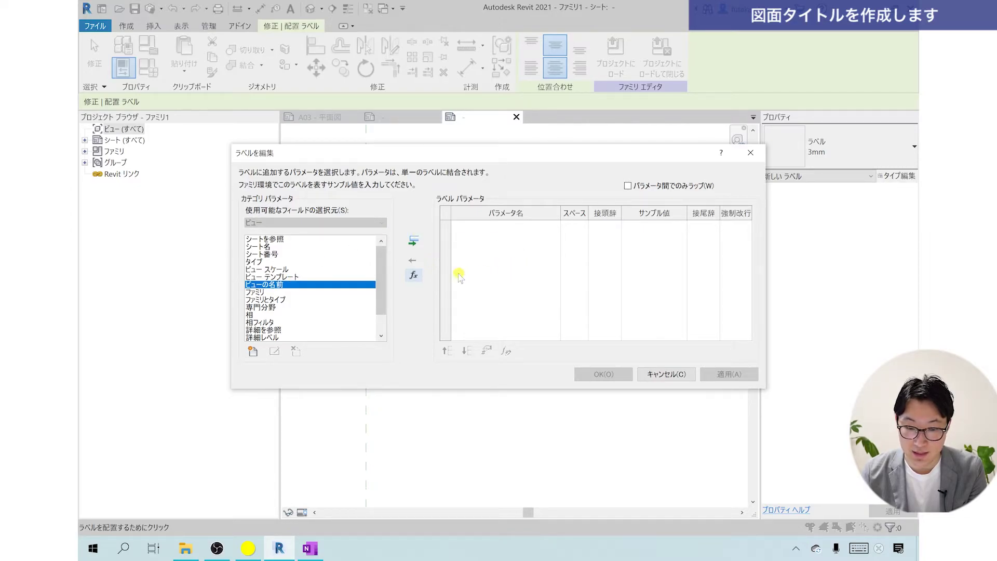
left_click(414, 241)
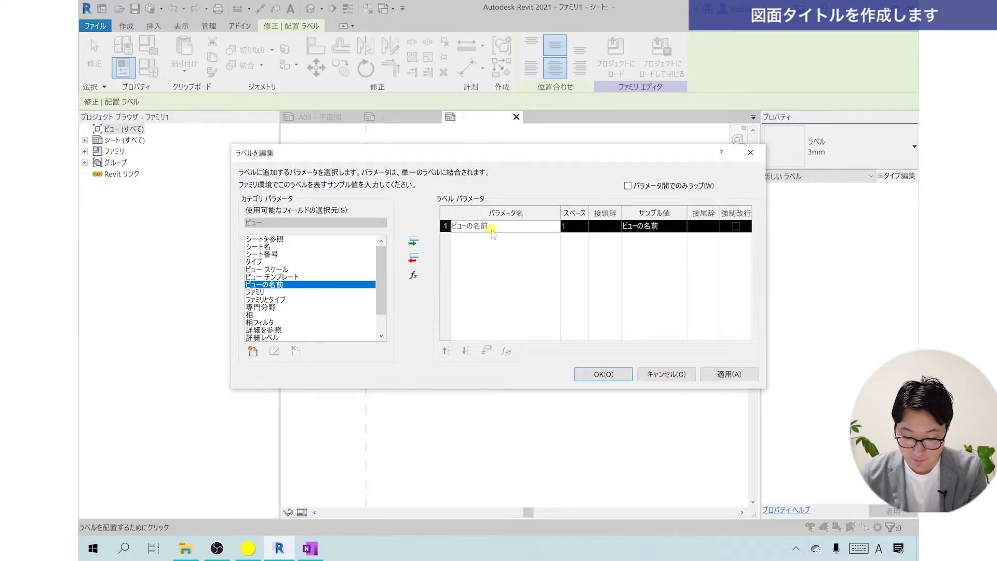
left_click(608, 375)
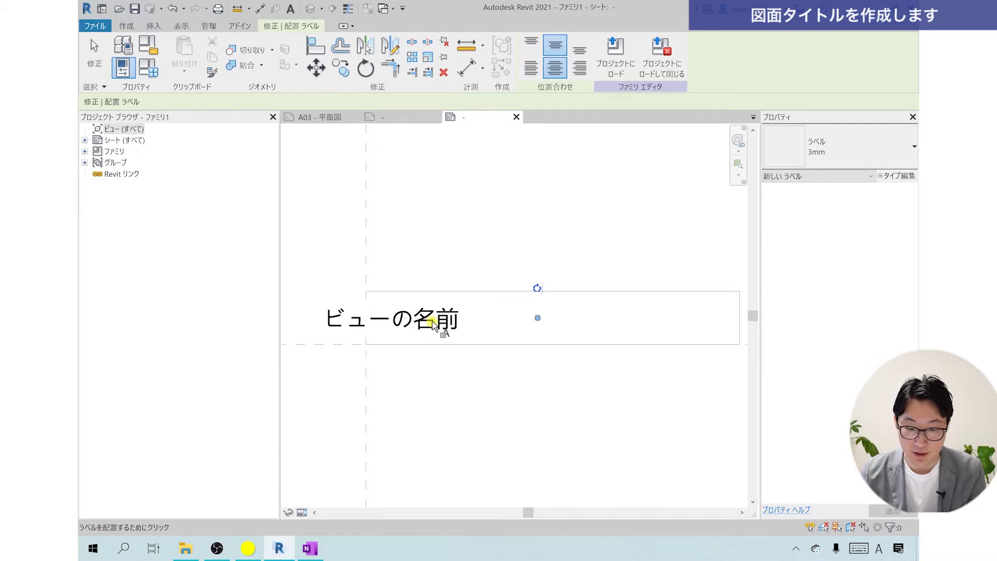
key("Escape")
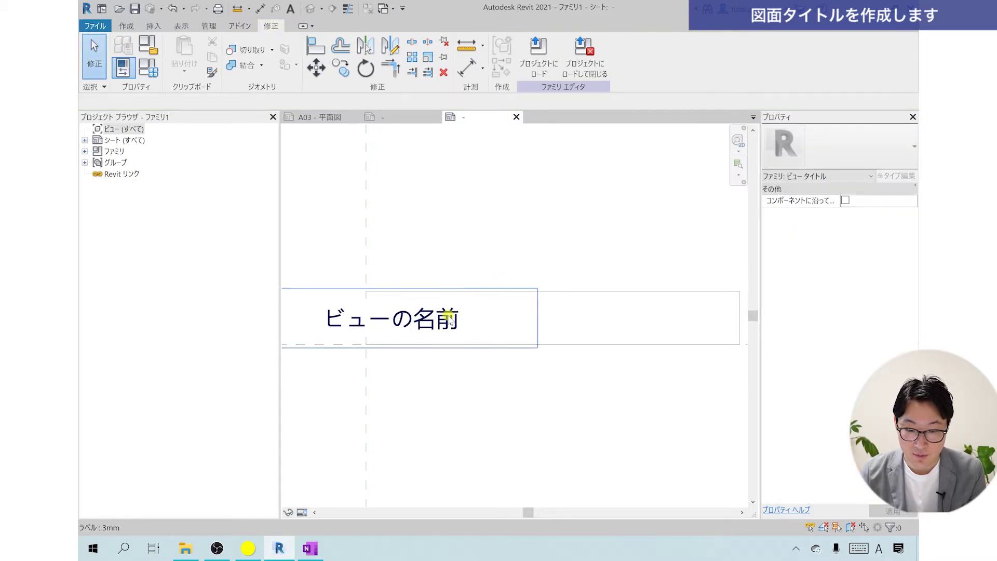
Set the ビューの名前 label's horizontal alignment to Left.
left_click(449, 319)
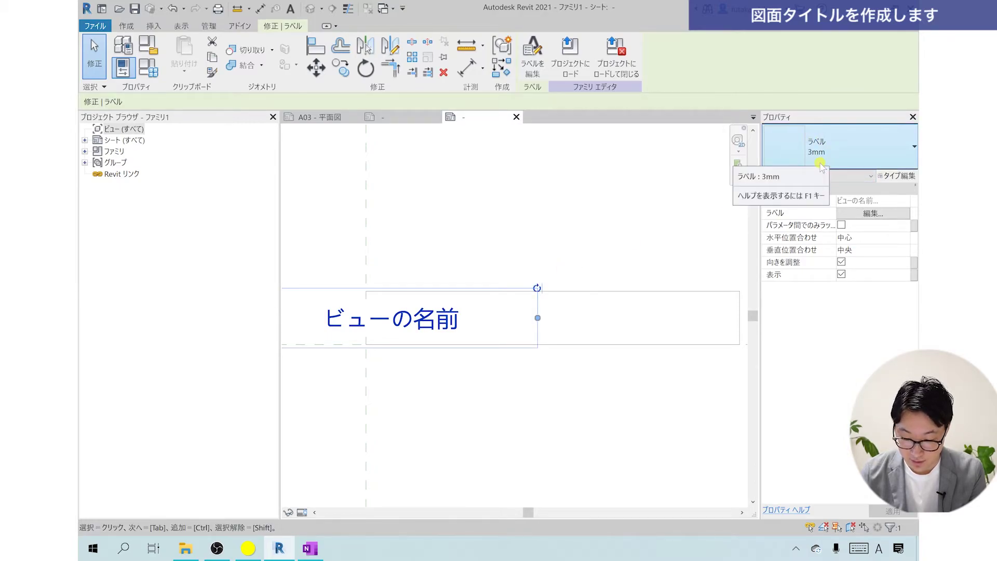
scroll(576, 310, "down", 1)
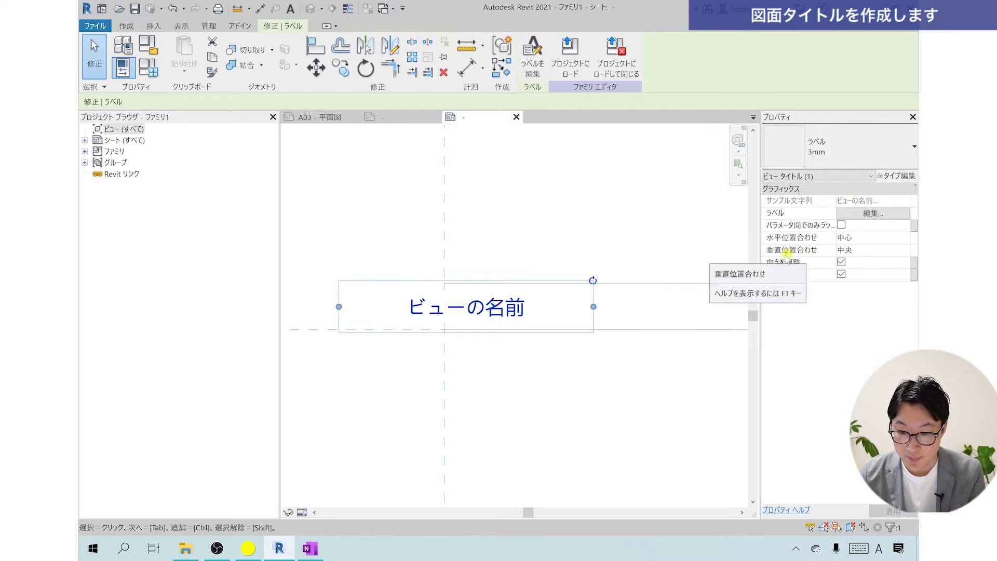
left_click(854, 238)
left_click(903, 238)
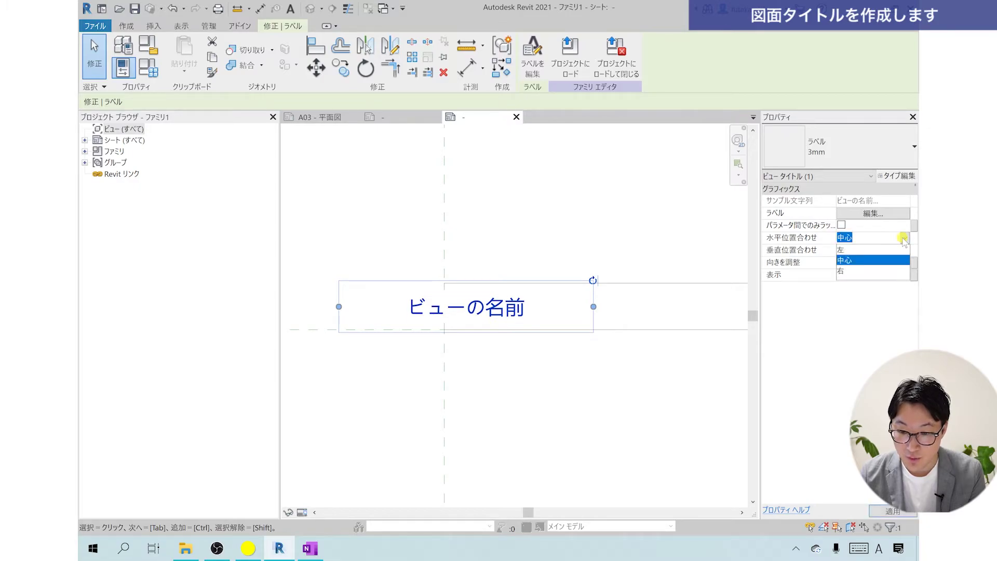
left_click(847, 250)
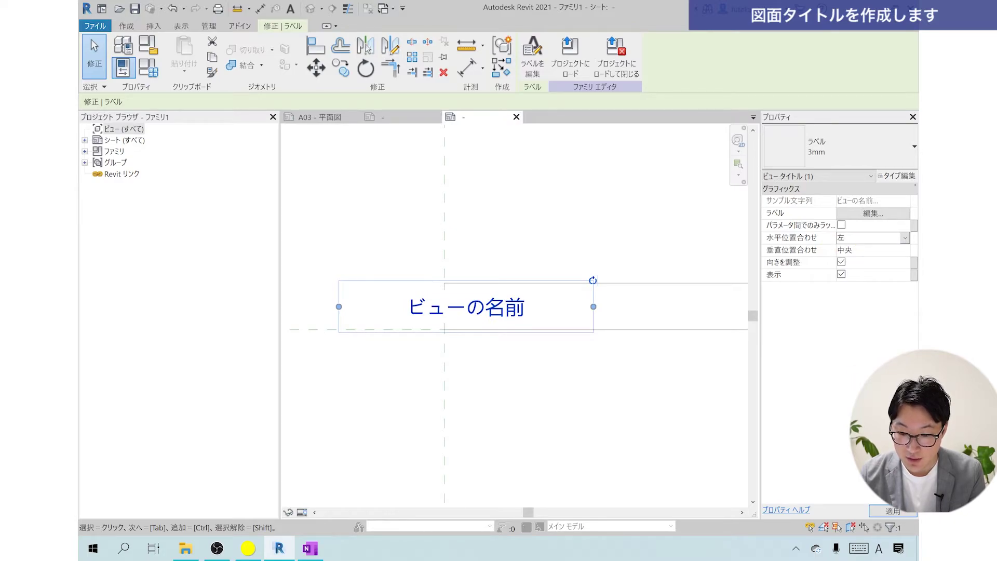
left_click(893, 512)
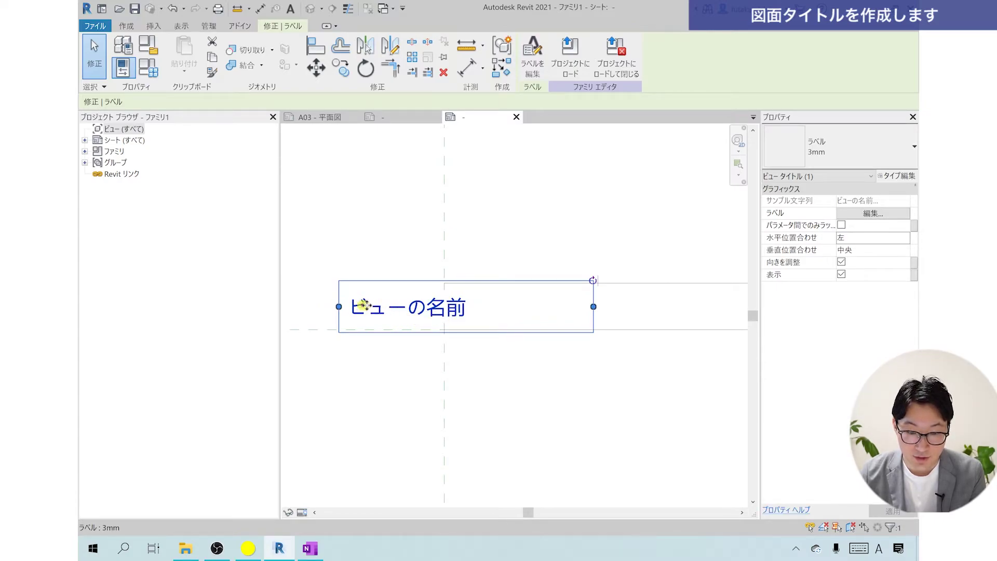
Move the label to the title box's left end and narrow it to fit.
left_click_drag(363, 305, 482, 309)
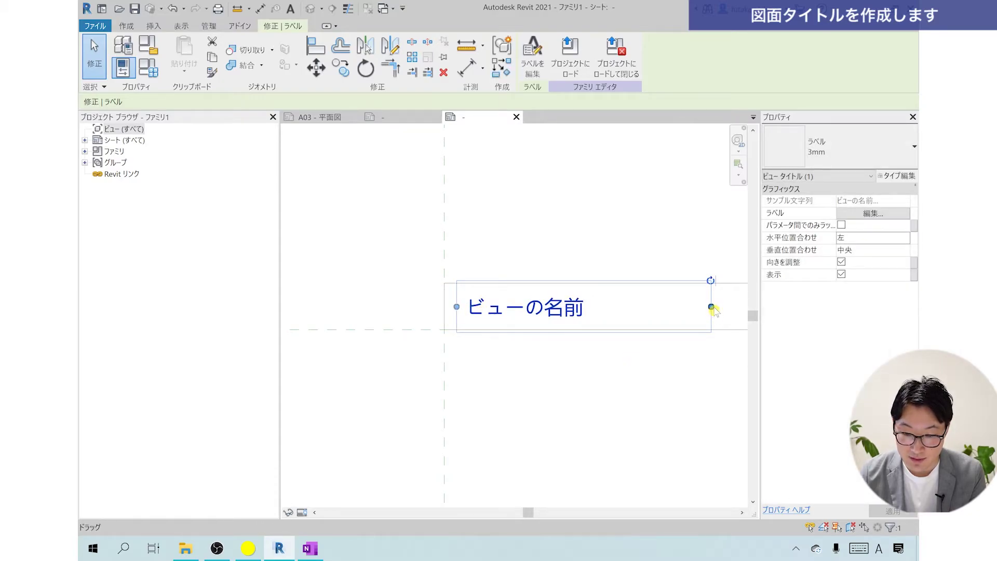
left_click_drag(711, 306, 607, 309)
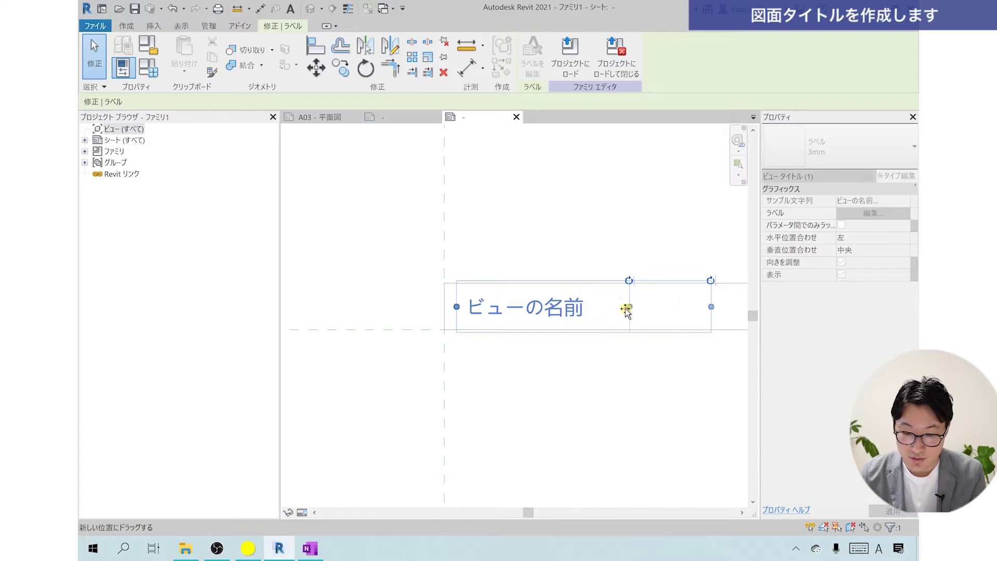
left_click_drag(608, 310, 605, 307)
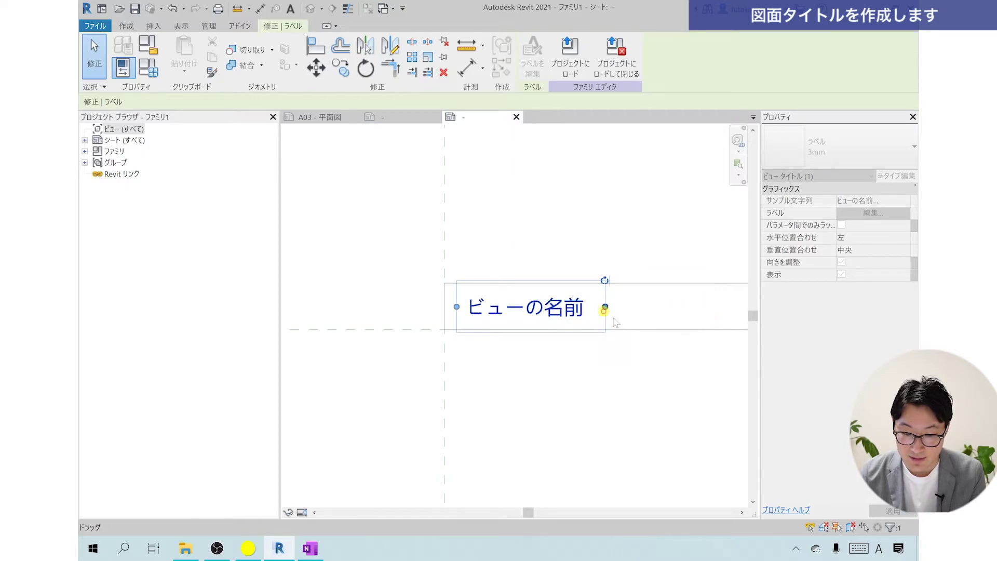
left_click(545, 359)
middle_click_drag(540, 353, 445, 347)
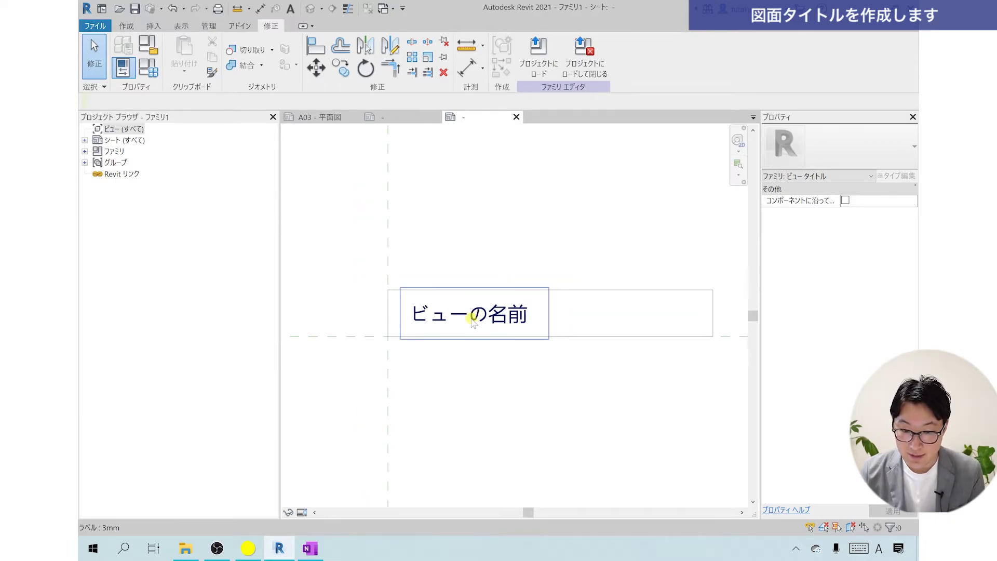
scroll(453, 320, "down", 2)
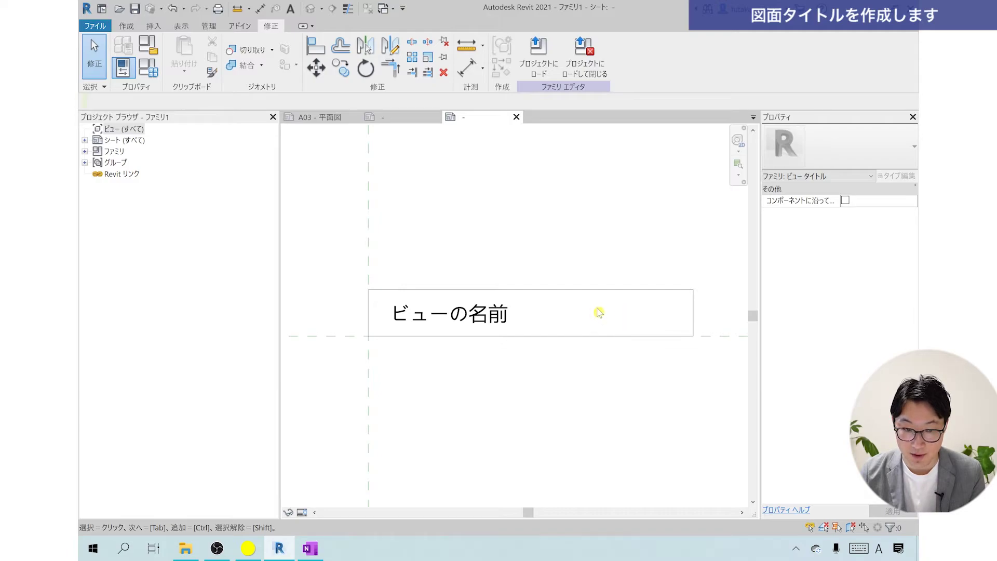
Place a second label using the ビュー スケール parameter beside the view name.
left_click(127, 27)
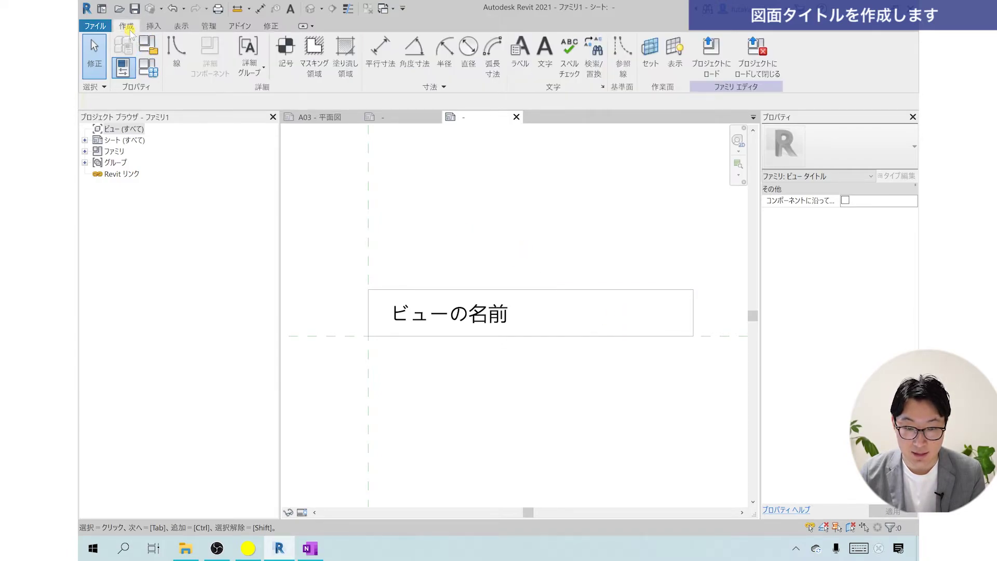
left_click(520, 67)
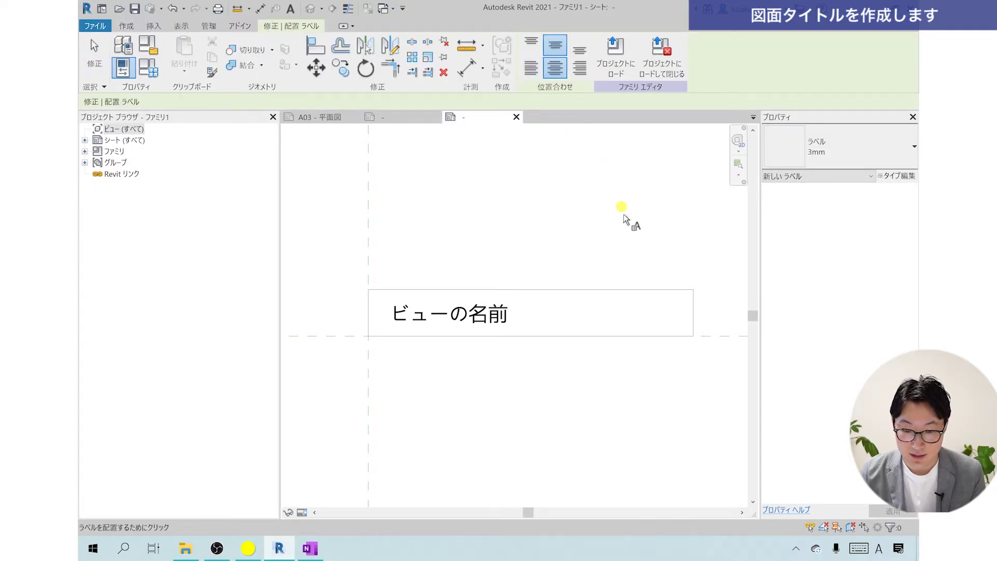
scroll(618, 287, "up", 1)
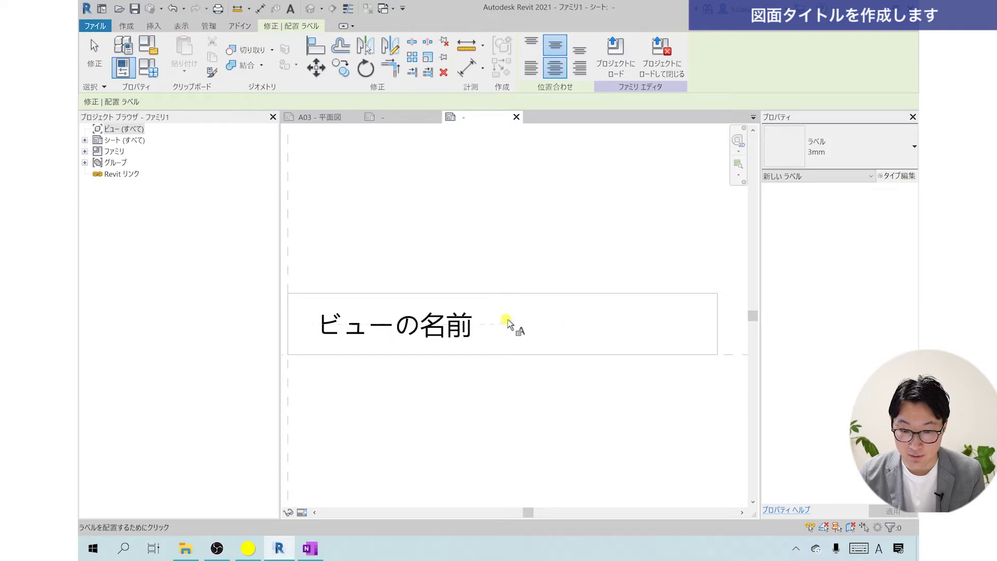
left_click(549, 327)
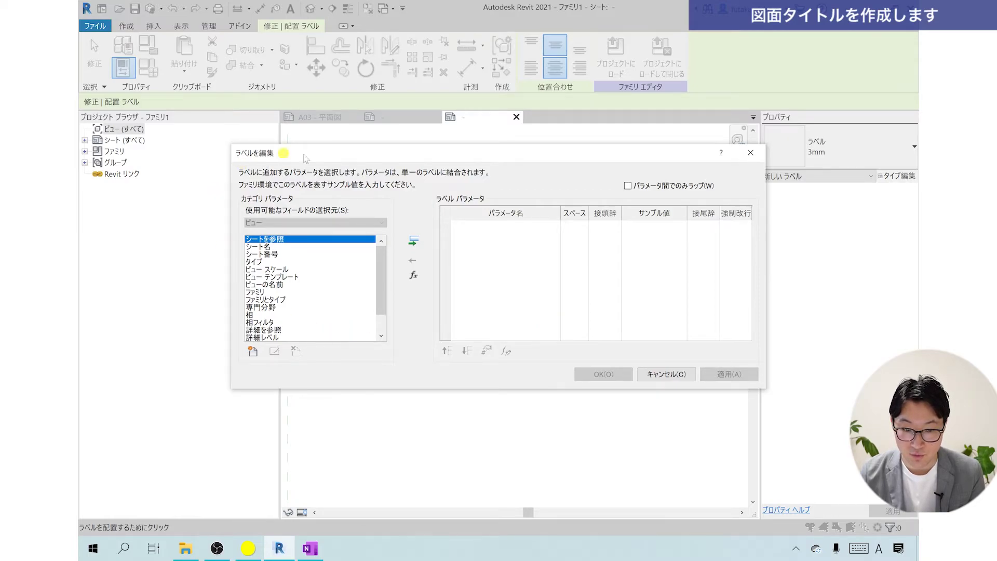
left_click(273, 270)
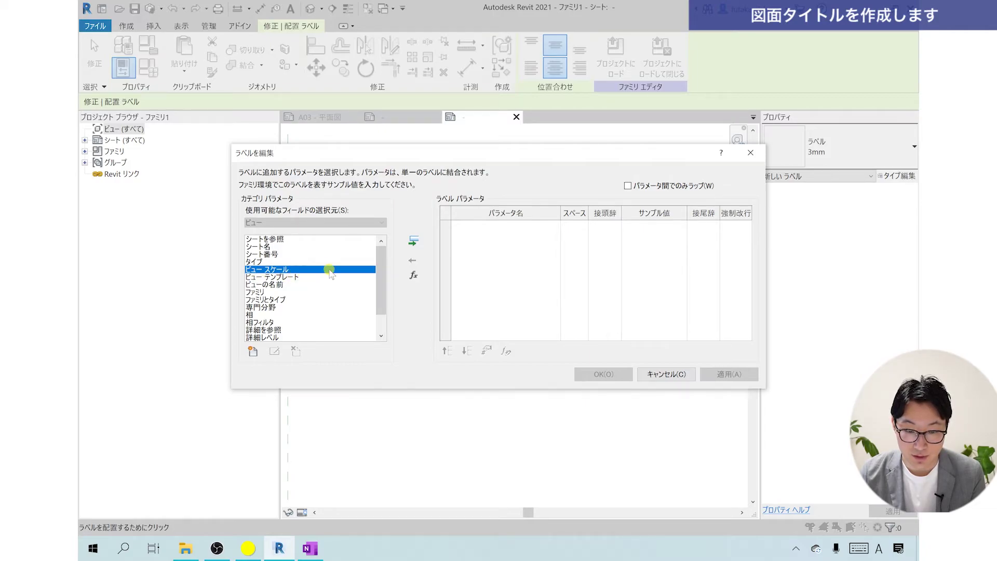
double_click(330, 270)
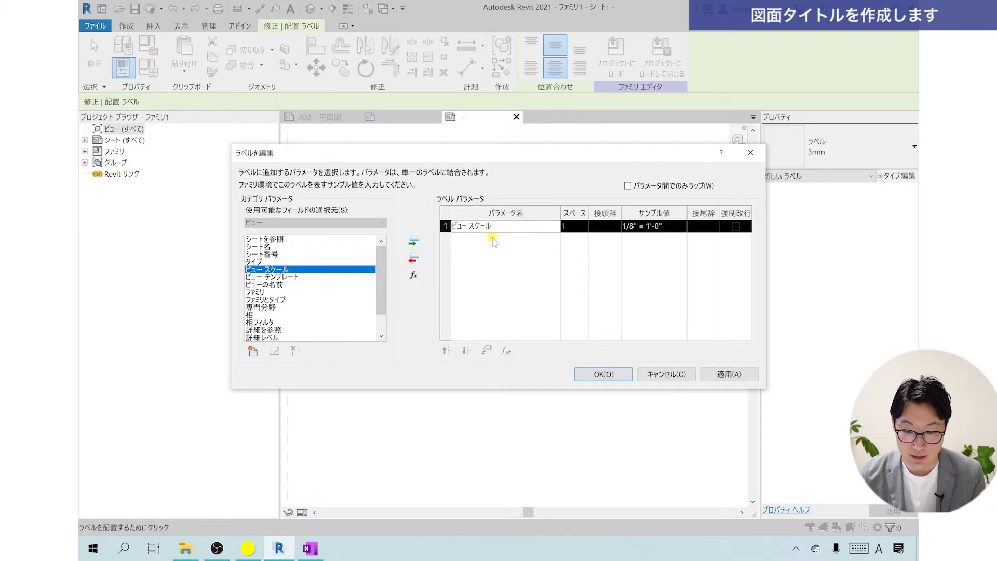
left_click(607, 374)
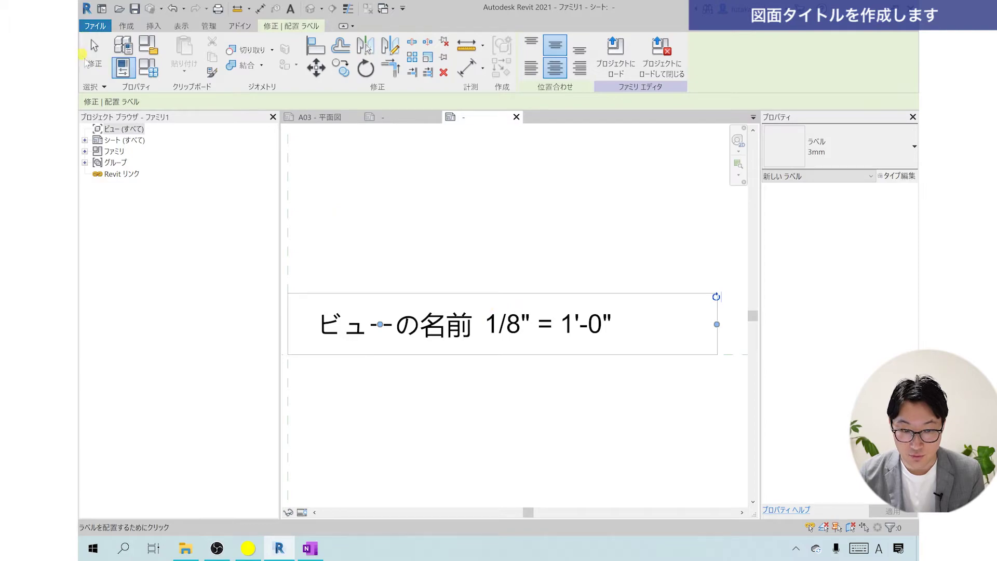
left_click(100, 69)
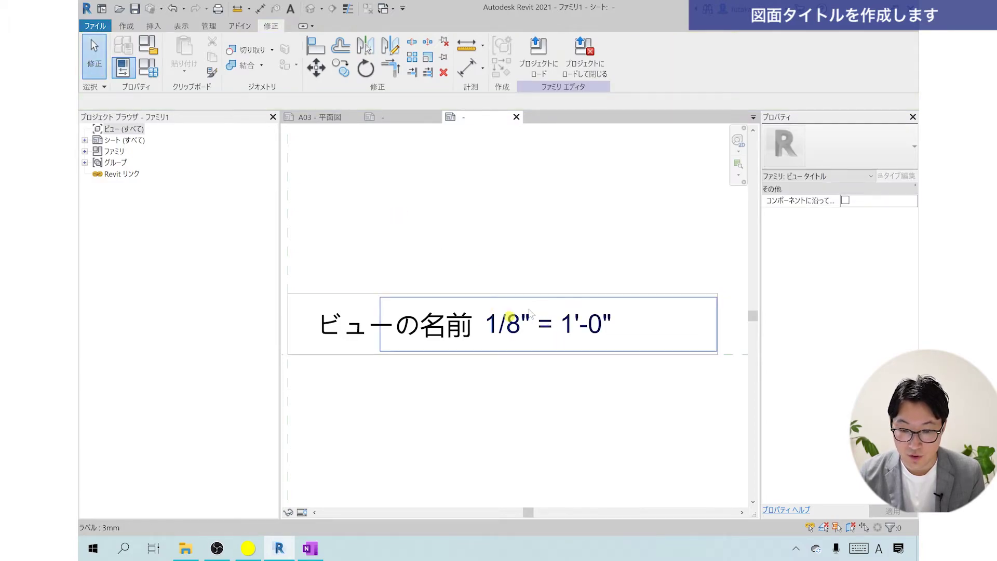
left_click(512, 317)
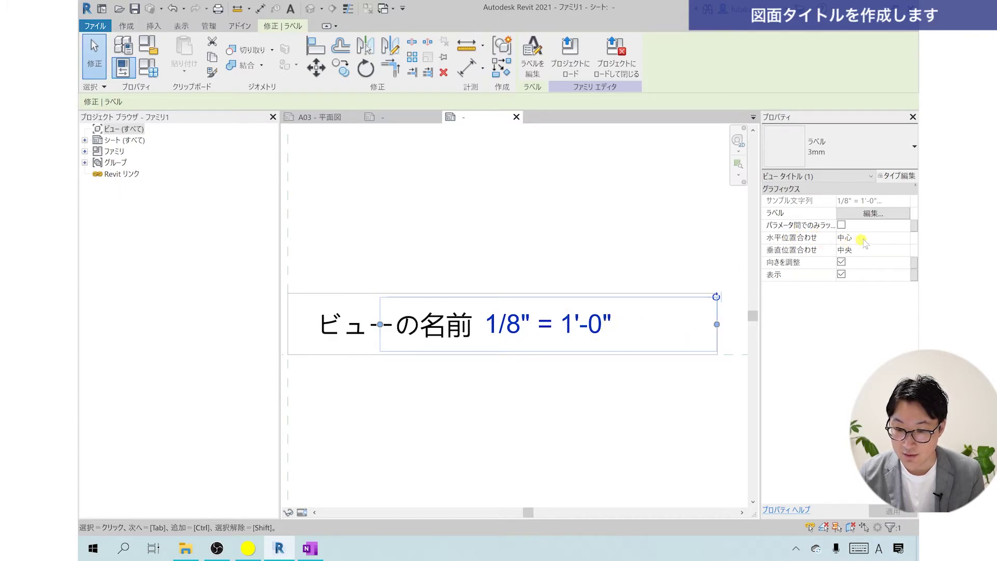
Set the scale label's horizontal alignment to Right.
left_click(907, 238)
left_click(905, 239)
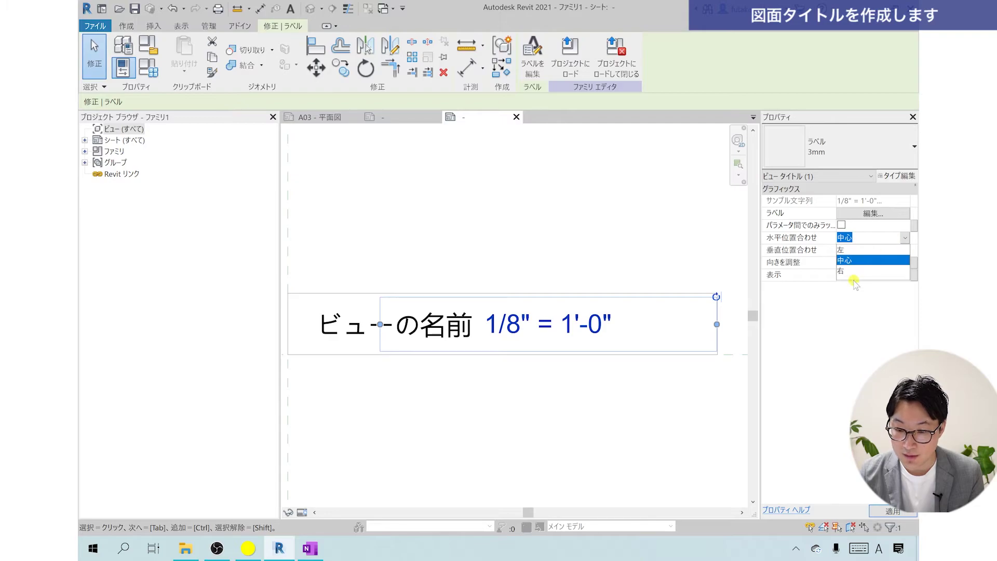
left_click(846, 271)
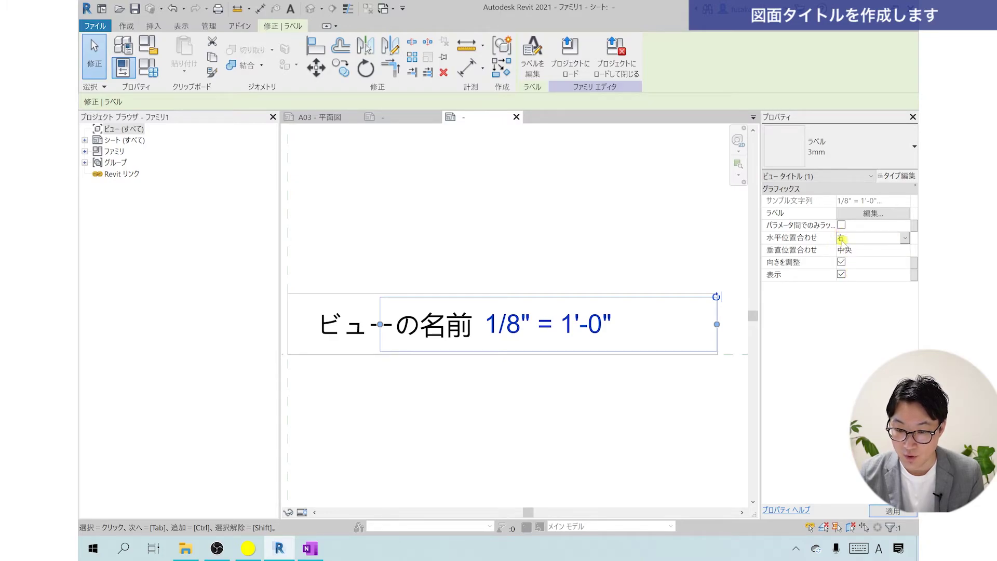
left_click(886, 510)
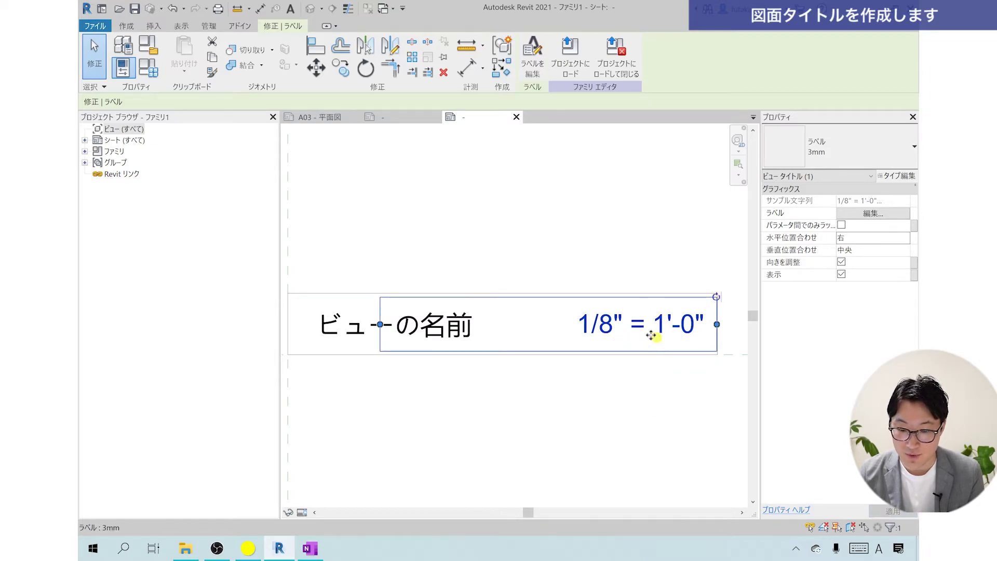
Narrow the scale label to its 1/8" = 1'-0" text at the frame's right end.
left_click_drag(380, 324, 540, 329)
left_click(644, 405)
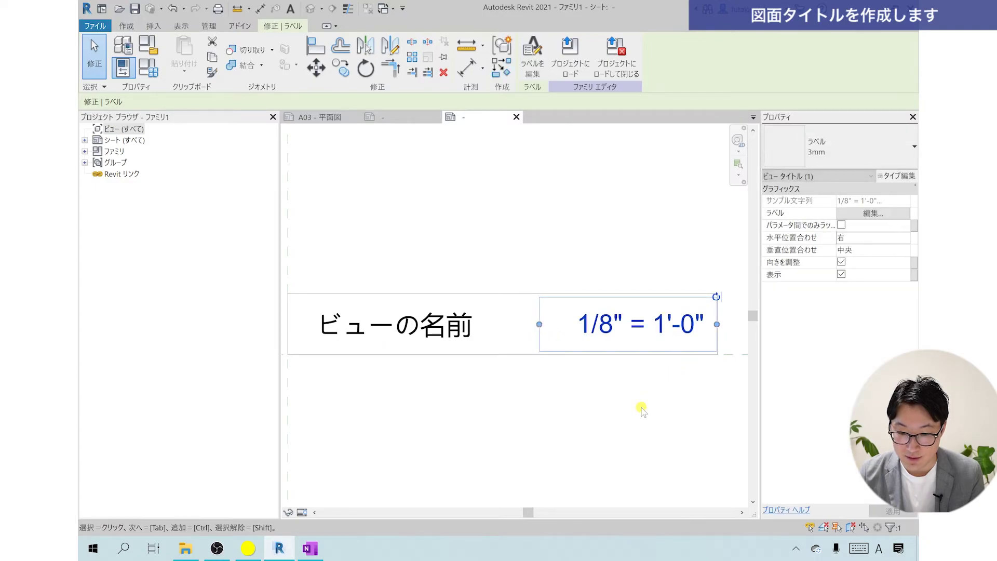
left_click(628, 340)
scroll(630, 337, "up", 1)
left_click_drag(628, 337, 616, 338)
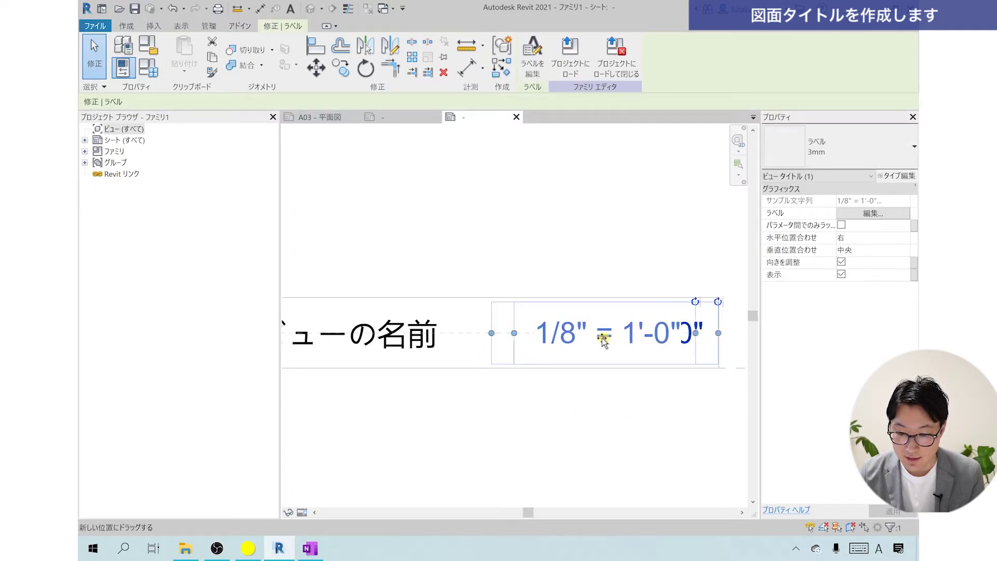
left_click(641, 416)
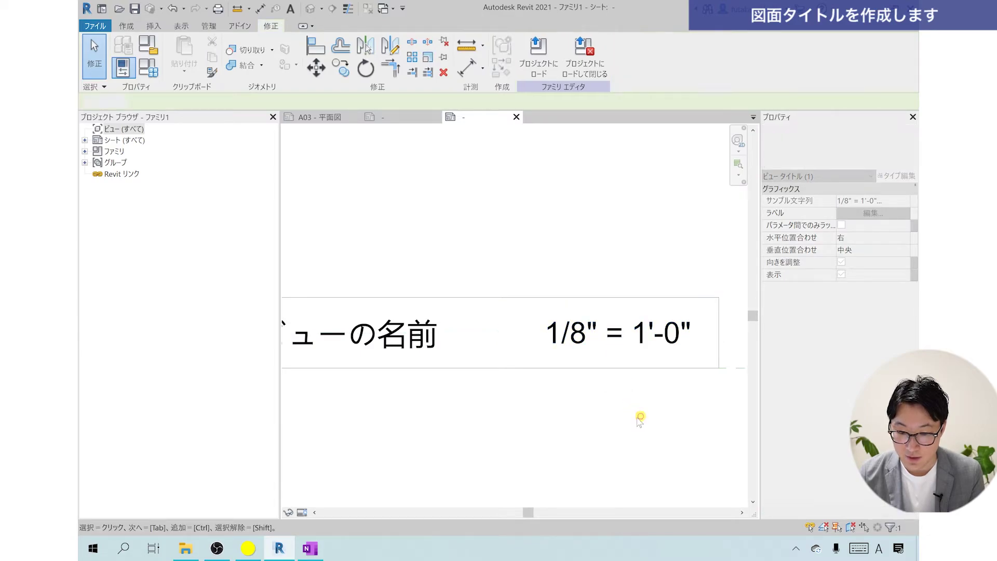
scroll(629, 422, "down", 1)
middle_click_drag(575, 429, 587, 399)
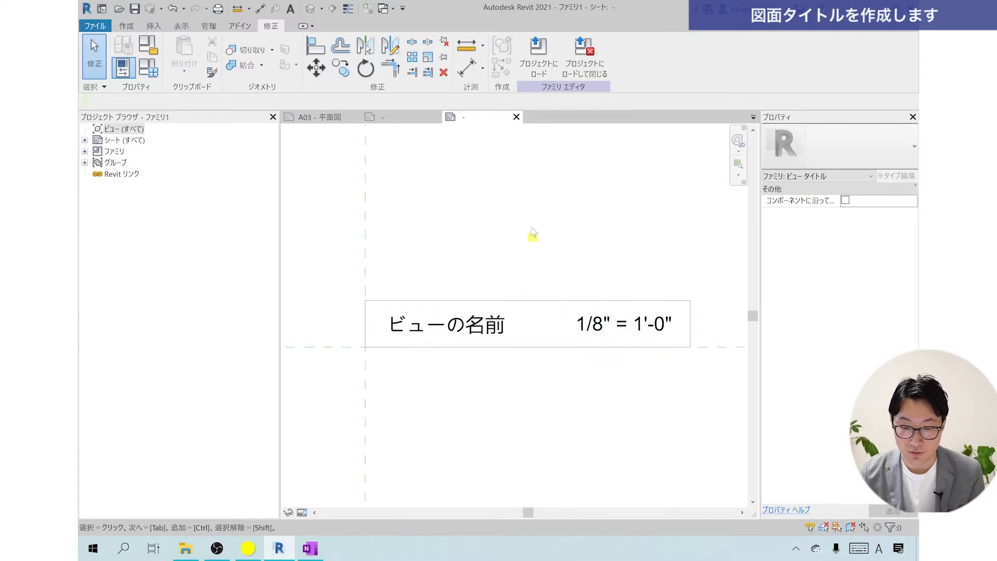
left_click(404, 128)
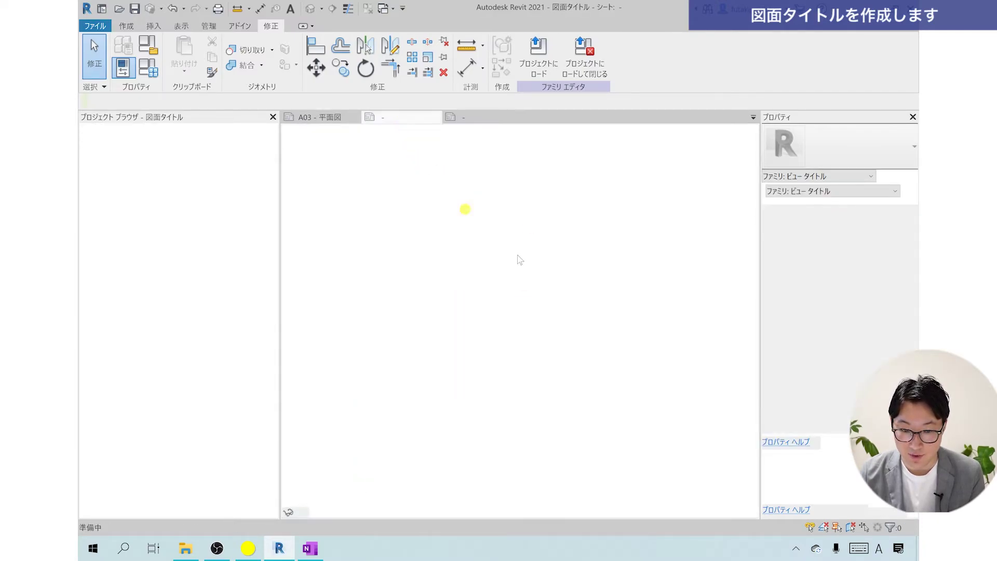
scroll(481, 349, "up", 1)
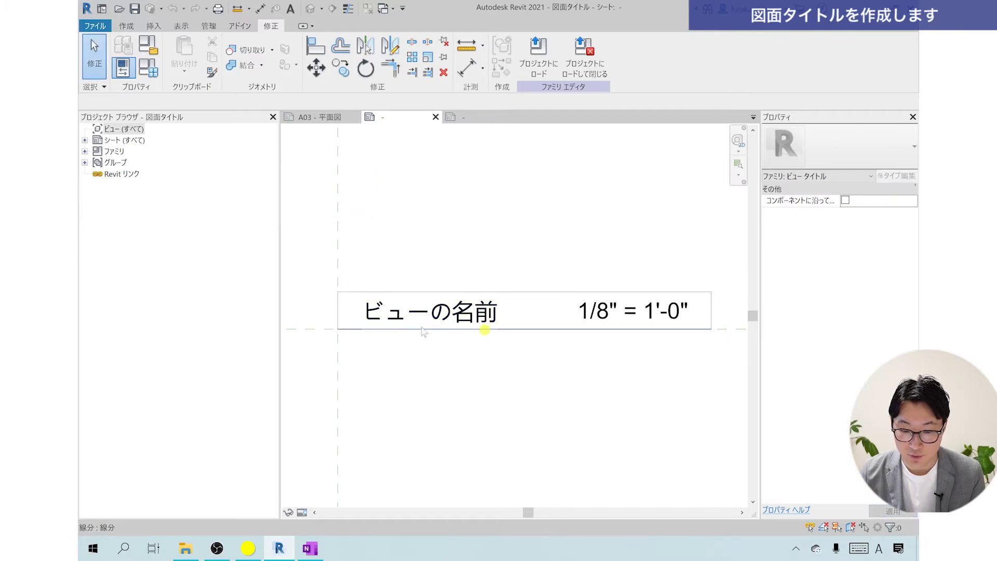
left_click(629, 315)
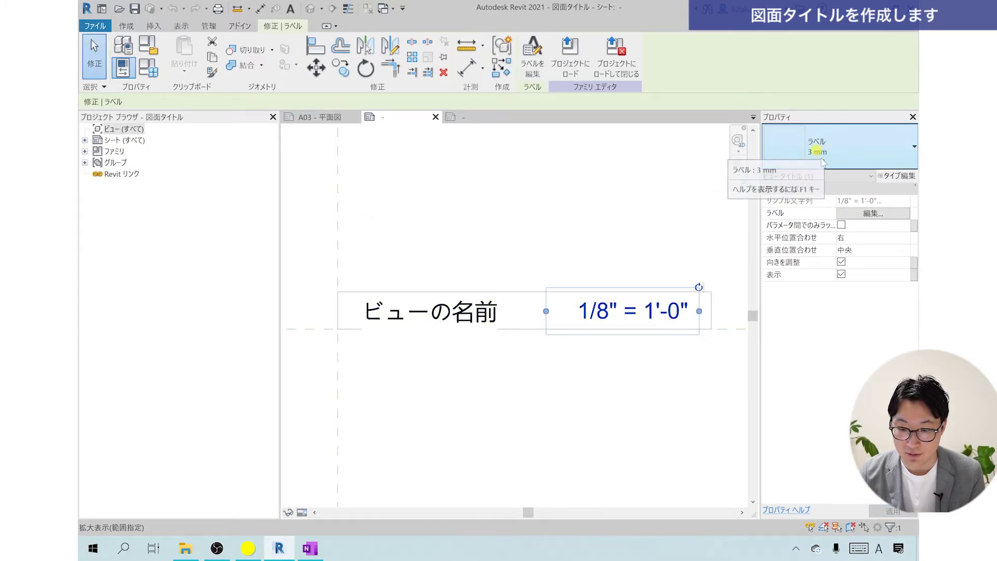
left_click(597, 236)
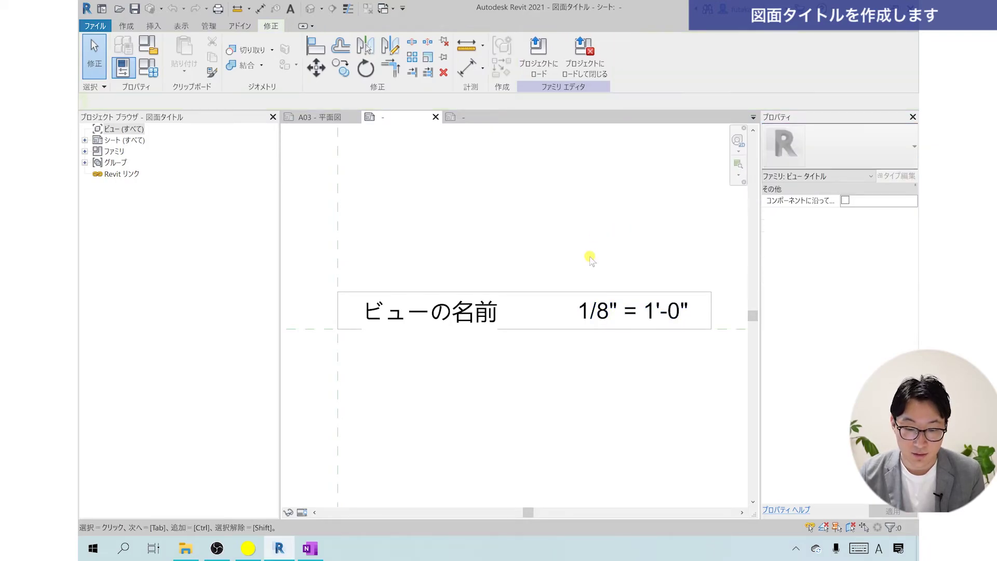
left_click(706, 294)
mouse_move(706, 294)
middle_mouse_down()
mouse_move(635, 330)
mouse_move(642, 317)
middle_mouse_up()
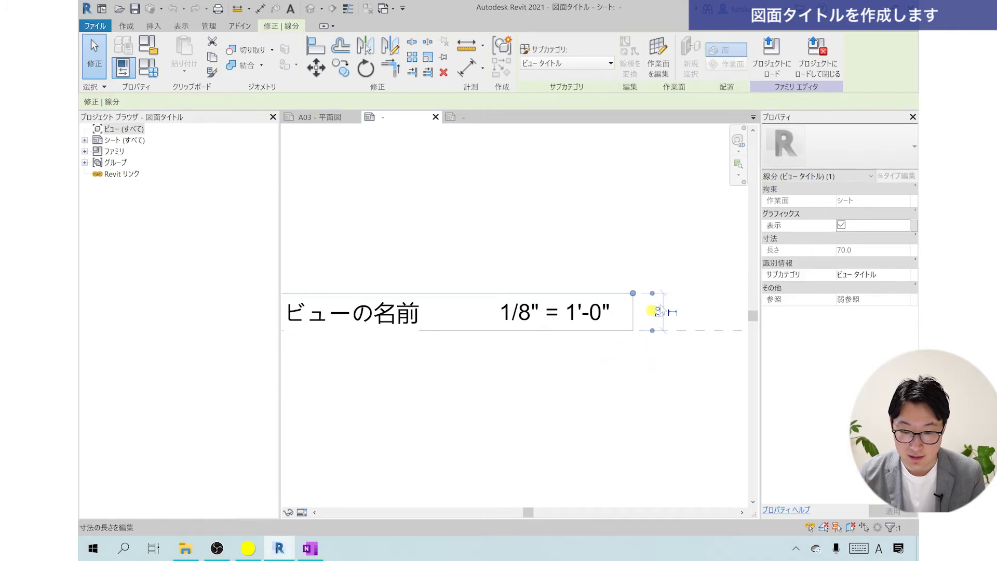
left_click(474, 116)
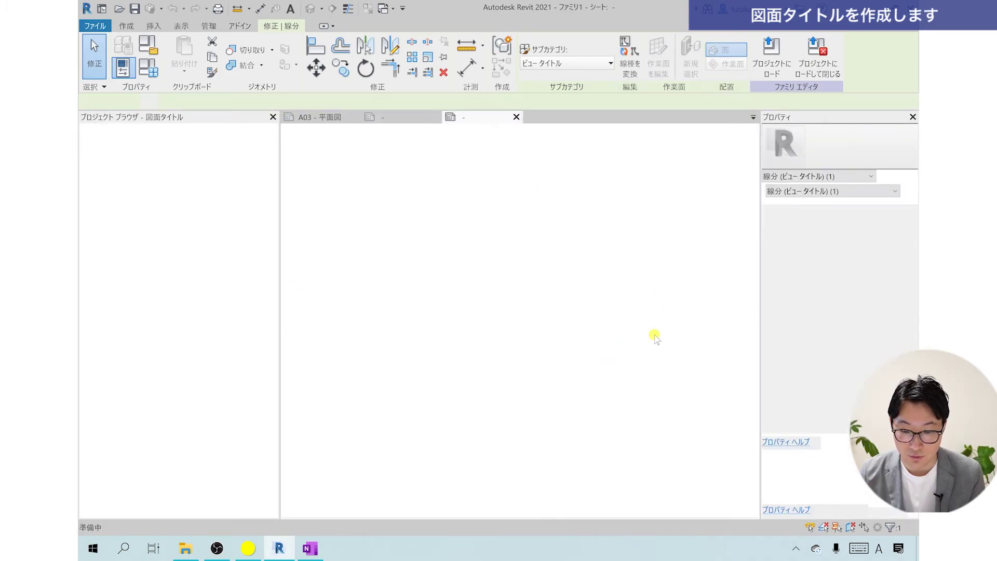
key("Escape")
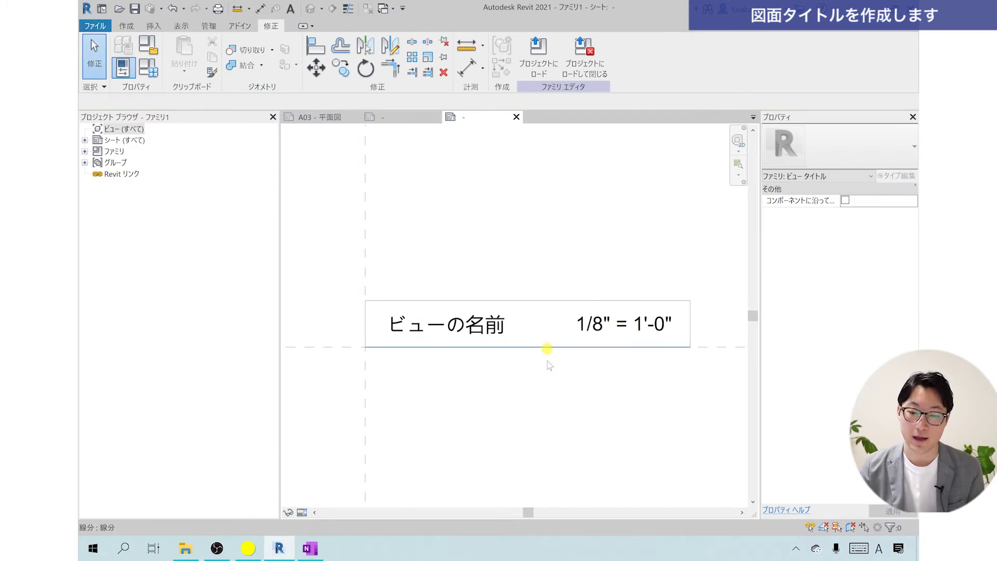
scroll(554, 380, "down", 1)
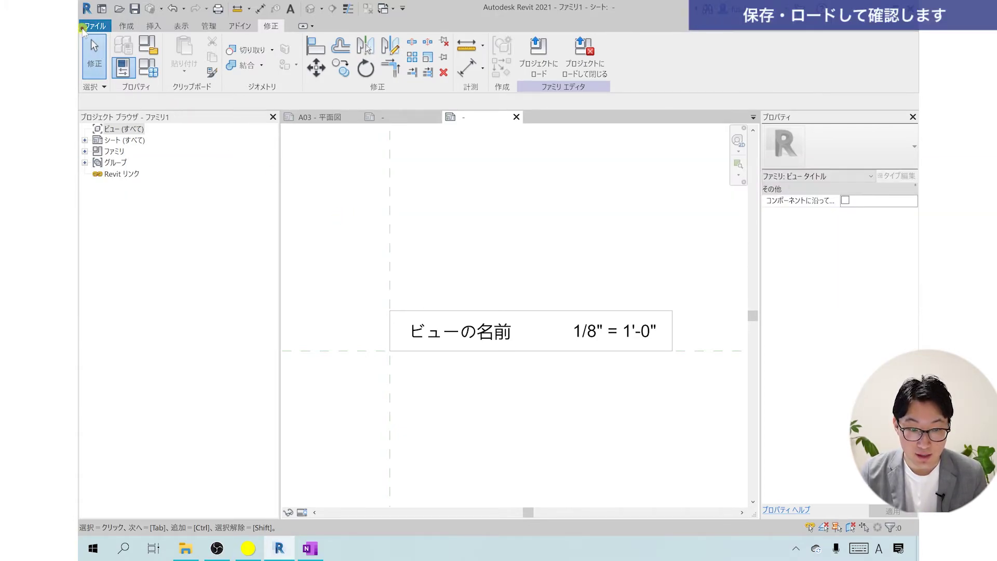
Save the family to the Desktop as 図面タイトル(二上).rfa and return to Revit.
left_click(84, 30)
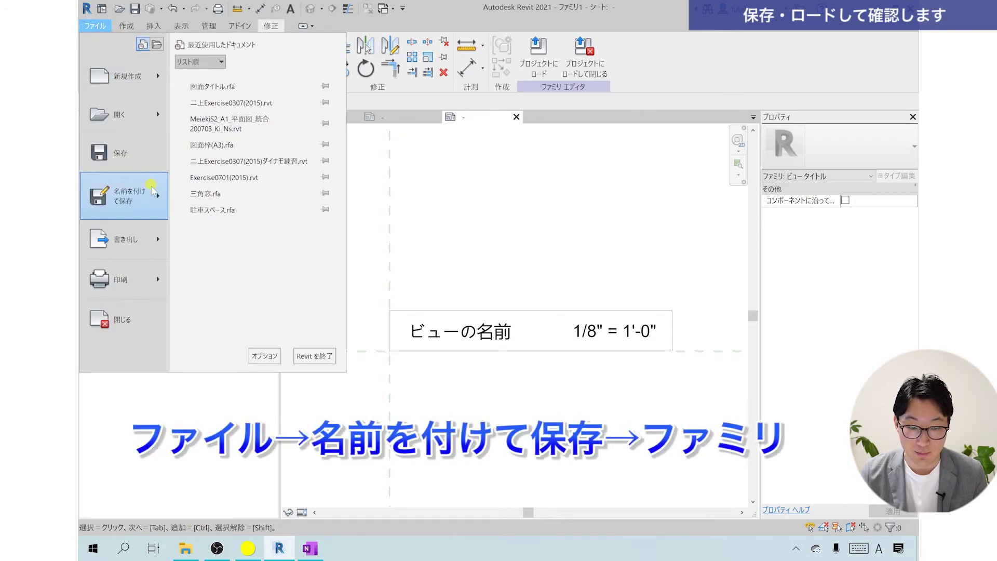
mouse_move(123, 195)
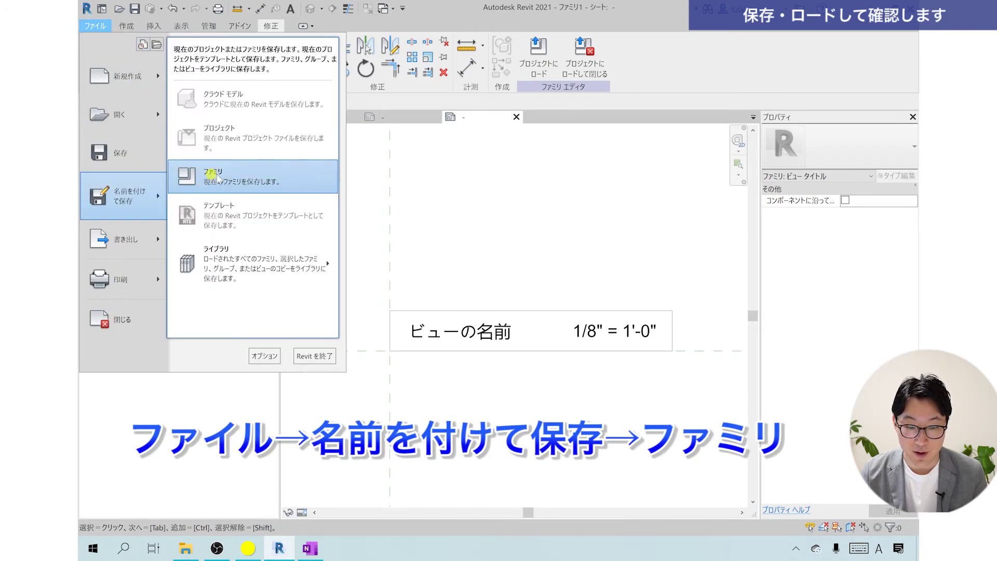
left_click(218, 178)
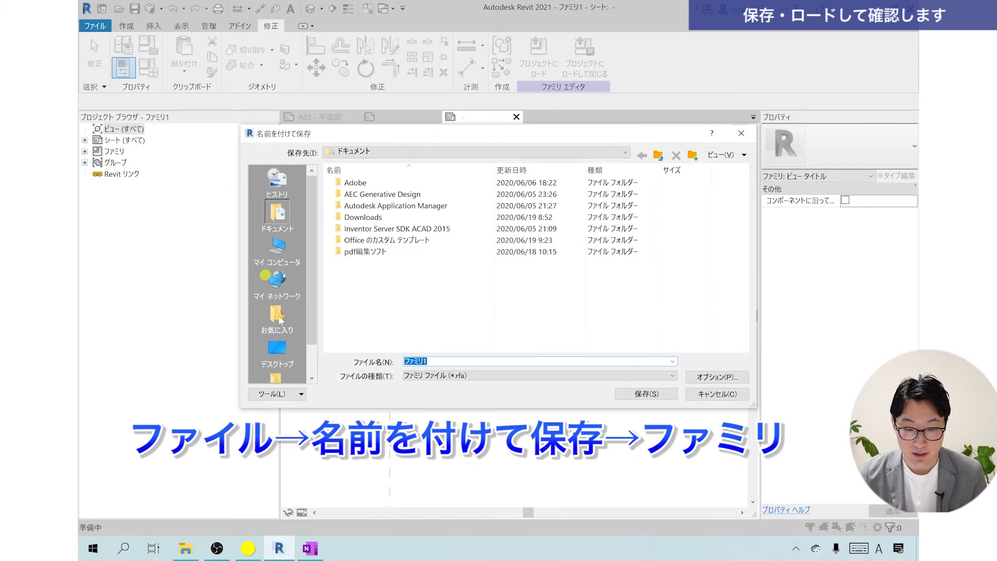
left_click(283, 351)
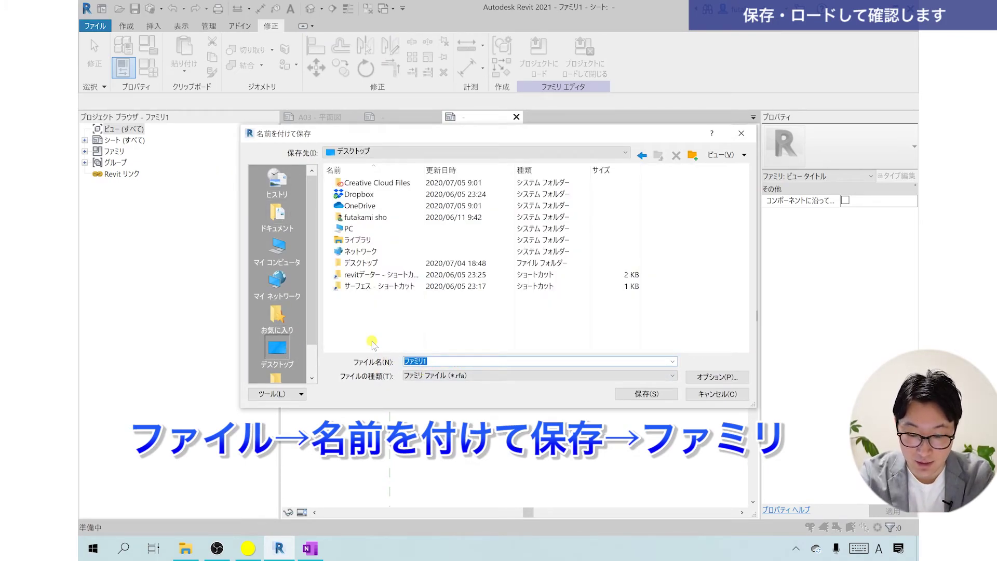
type("図面タイトル(二上)")
double_click(407, 363)
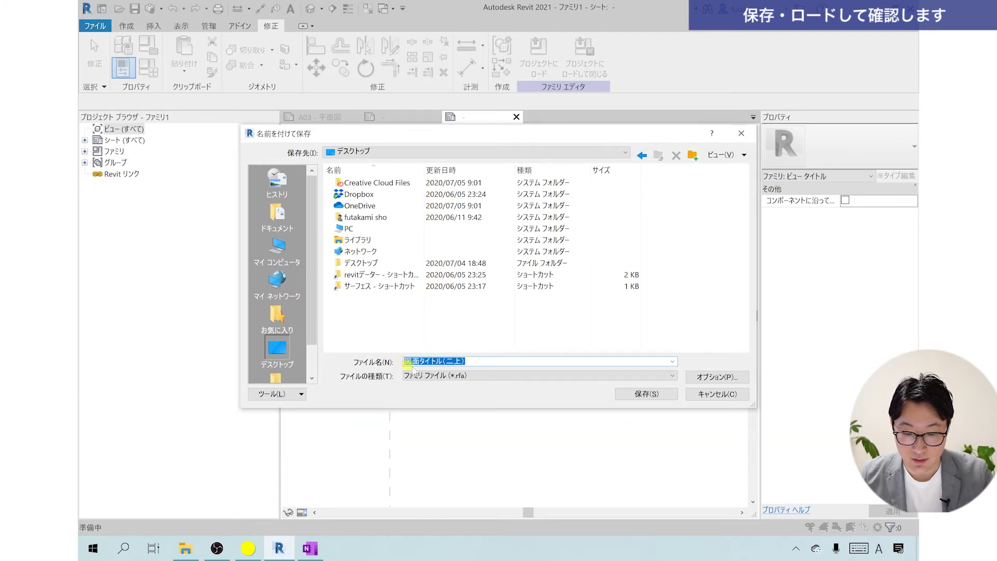
left_click(471, 362)
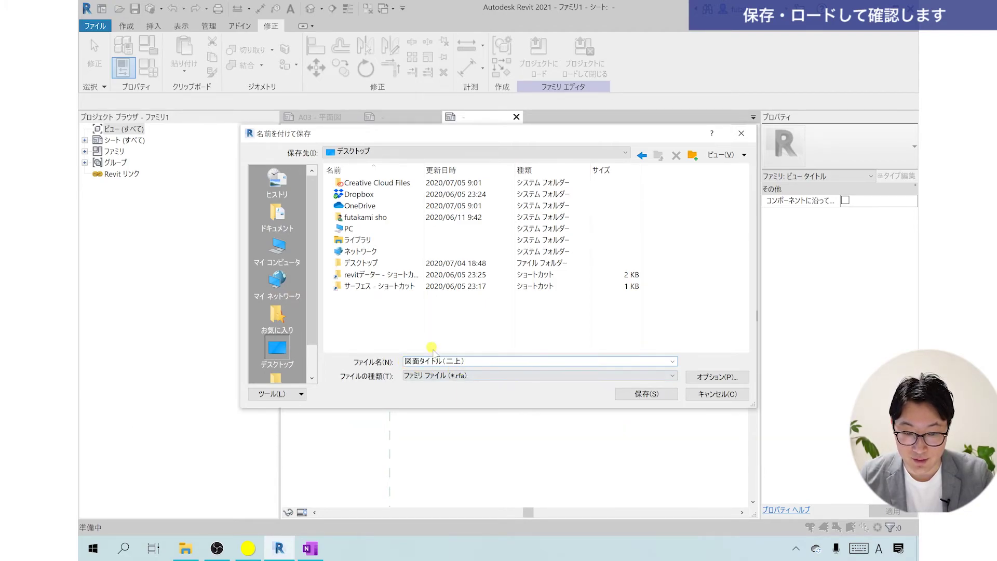
left_click(630, 397)
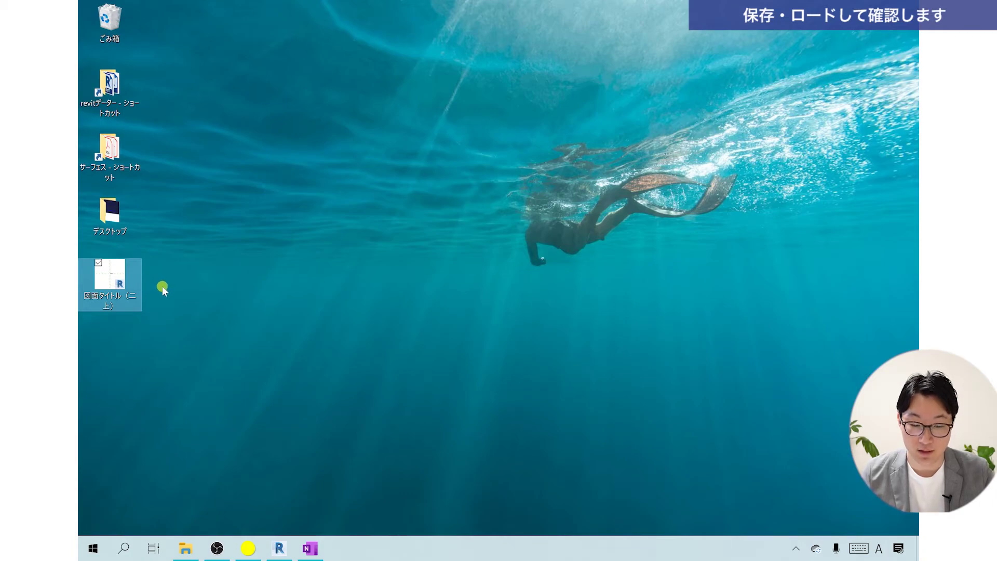
left_click(280, 549)
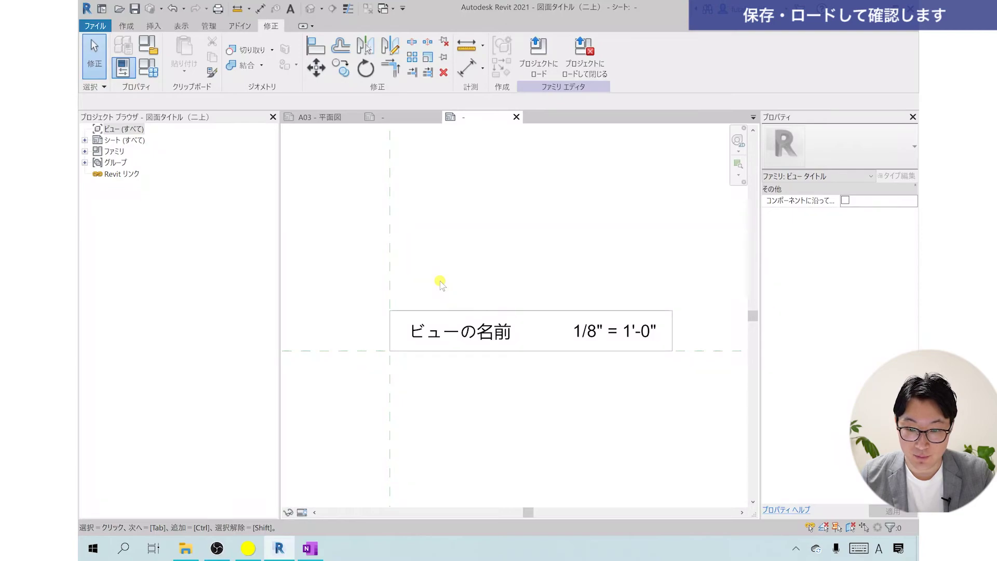
With sheet A03 open, load 図面タイトル（二上）.rfa from the Desktop into the project.
left_click(553, 73)
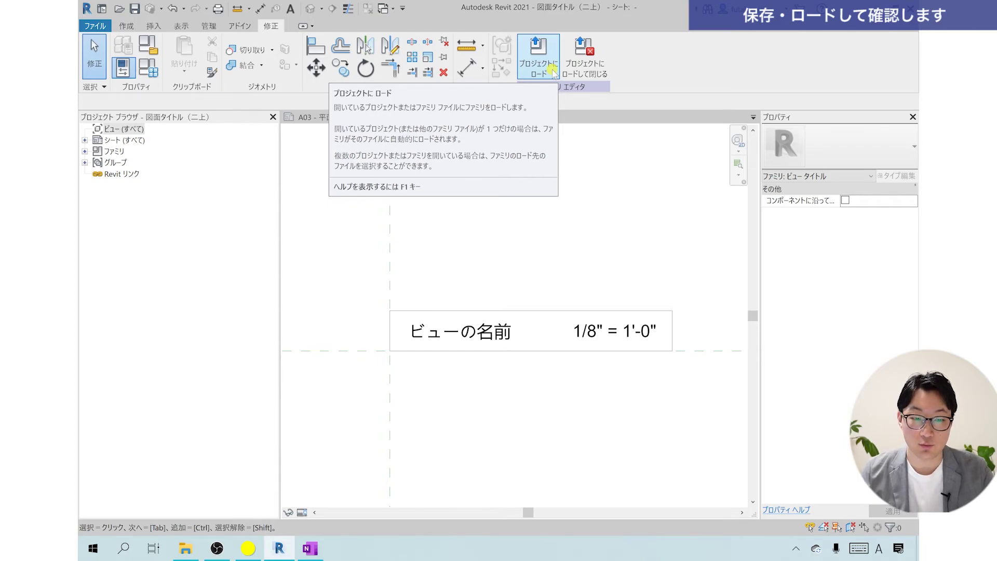
left_click(319, 117)
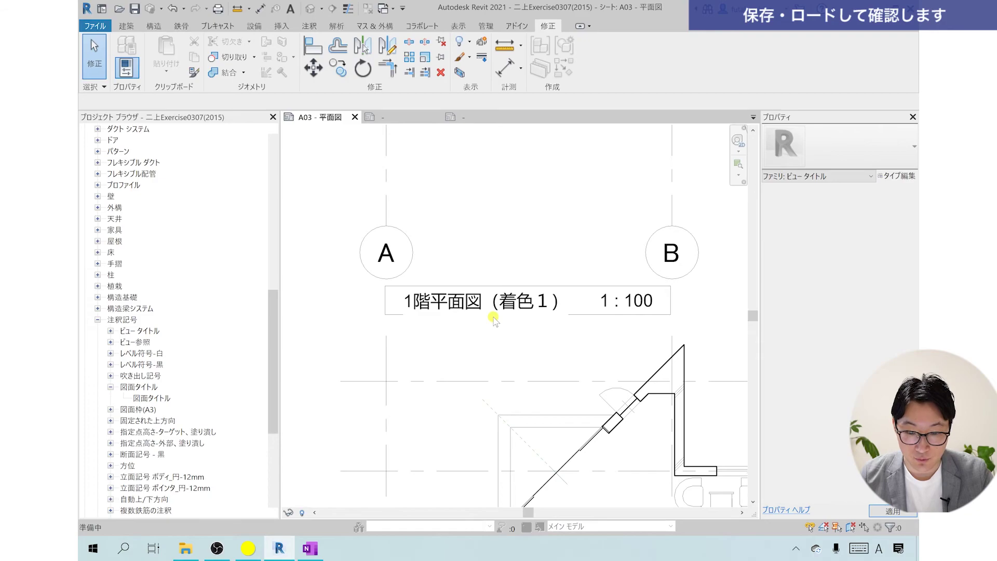
left_click(279, 26)
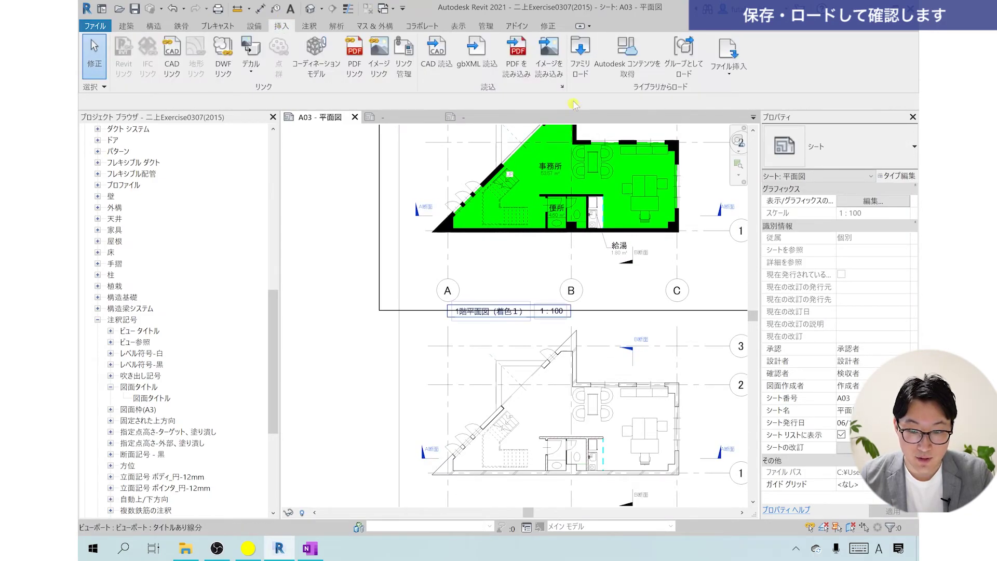
left_click(579, 65)
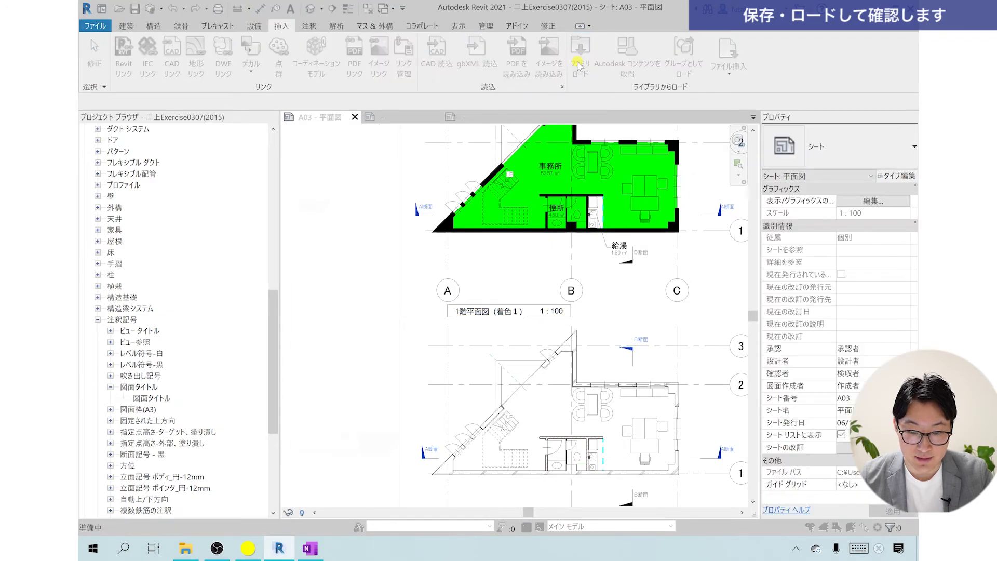
left_click(338, 359)
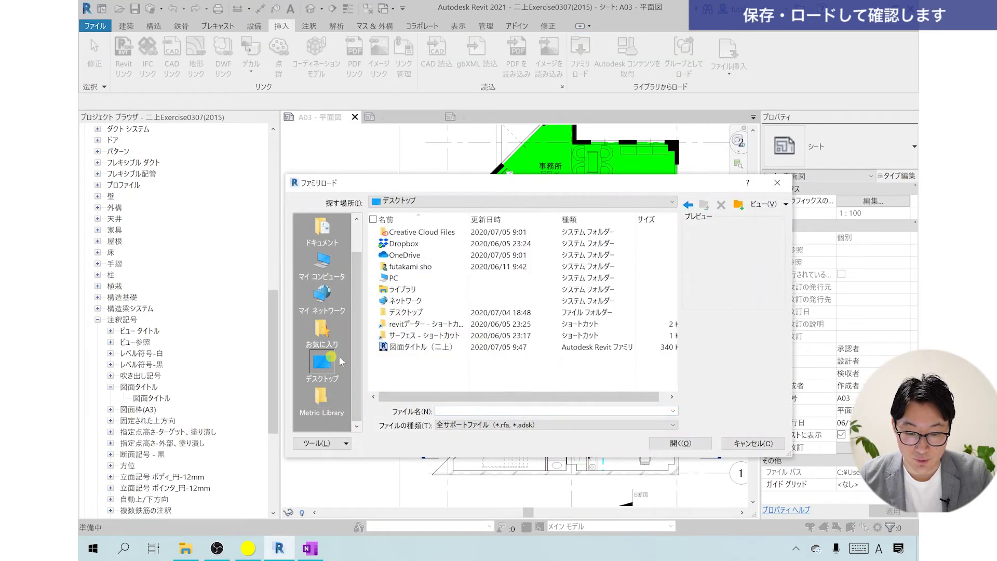
left_click(429, 352)
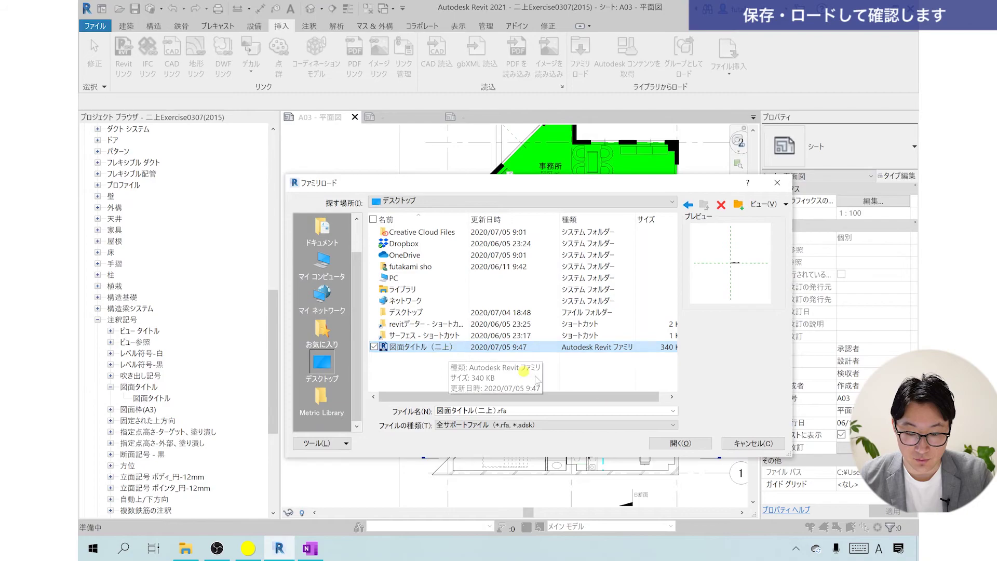
left_click(677, 445)
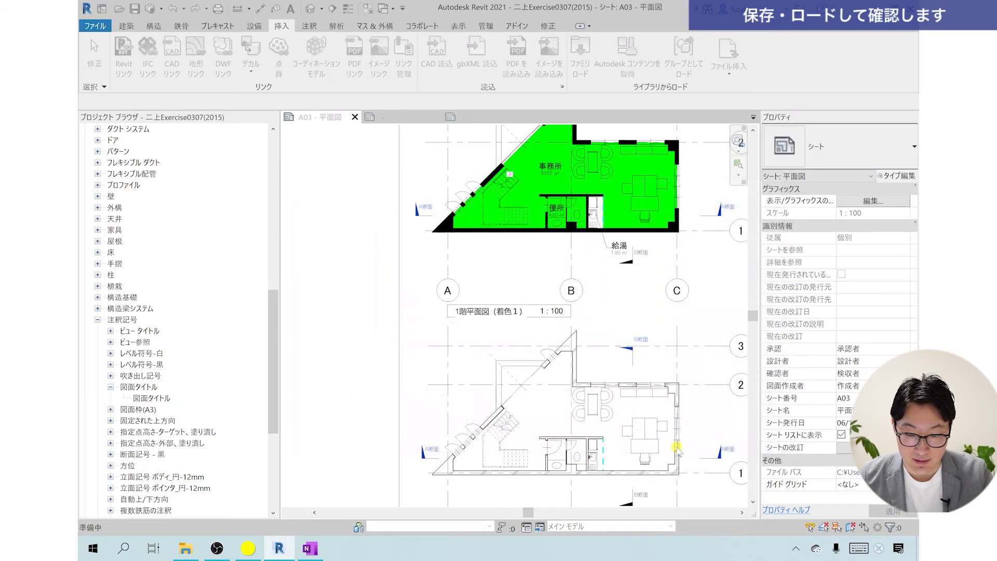
Compare the 図面タイトル and 図面タイトル（二上） types under 注釈記号 in the Project Browser.
left_click(131, 321)
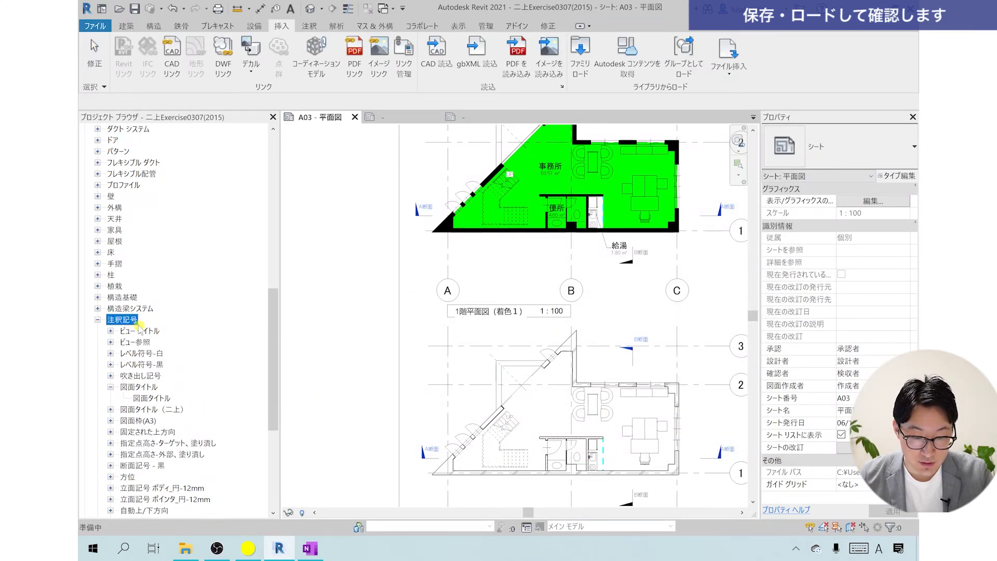
left_click(156, 398)
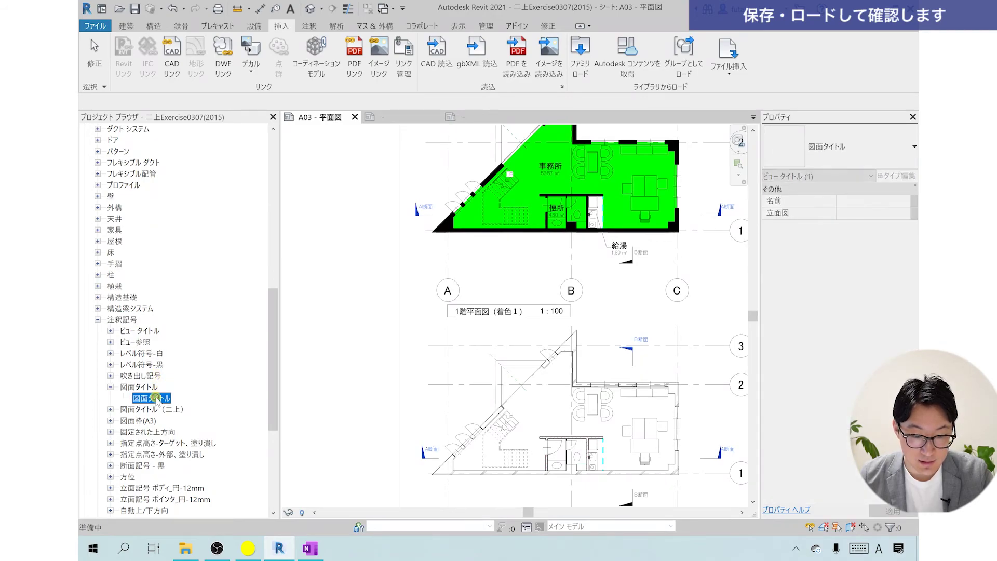
left_click(111, 410)
left_click(144, 410)
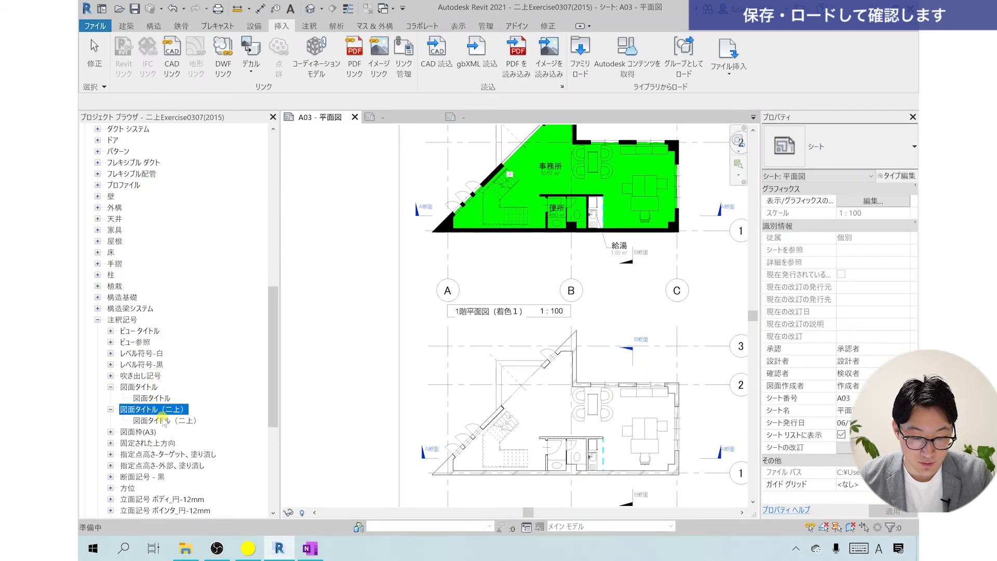
left_click(170, 420)
left_click(154, 399)
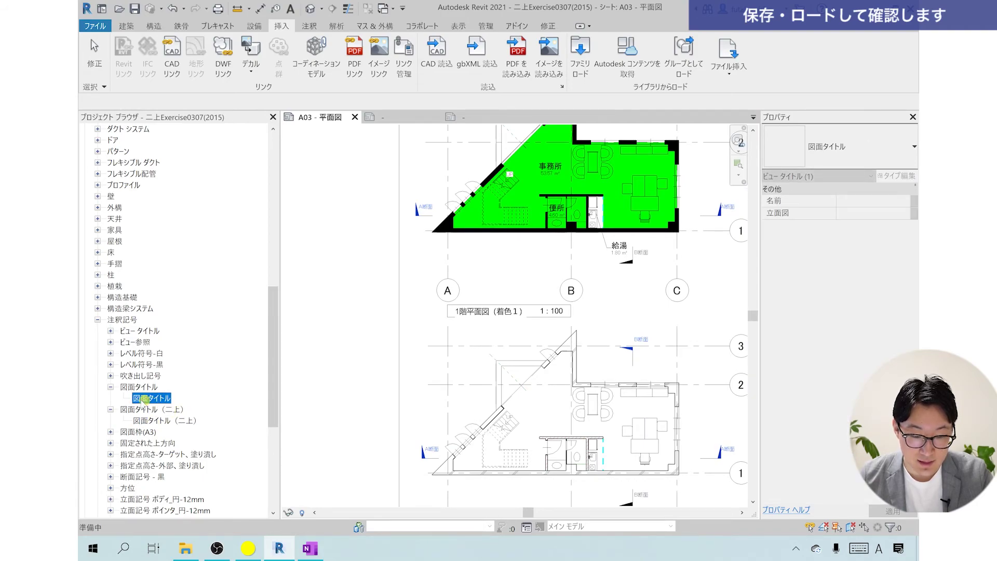
left_click(168, 421)
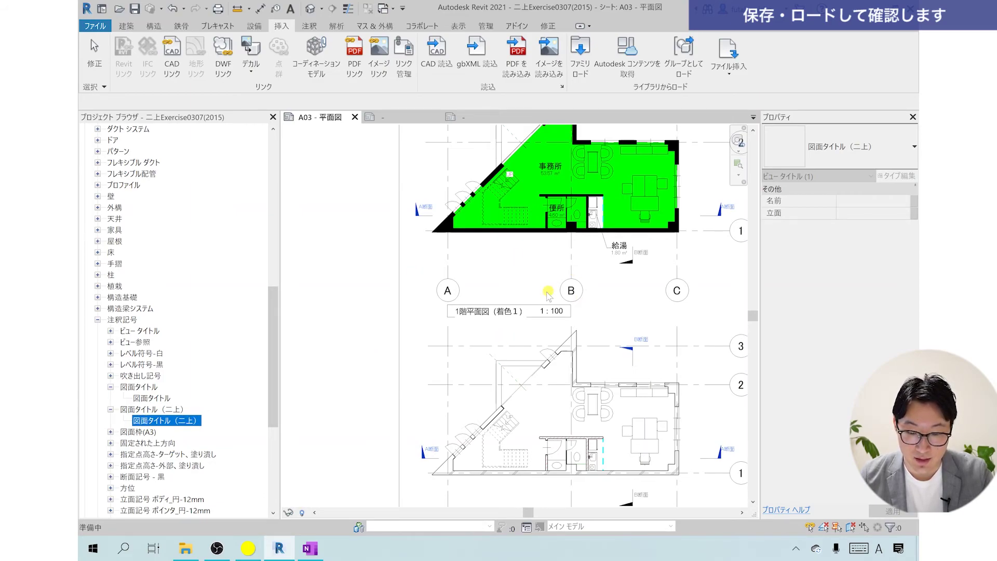
Zoom around sheet A03 to review the first-floor viewport's current title.
left_click(525, 275)
scroll(524, 275, "up", 1)
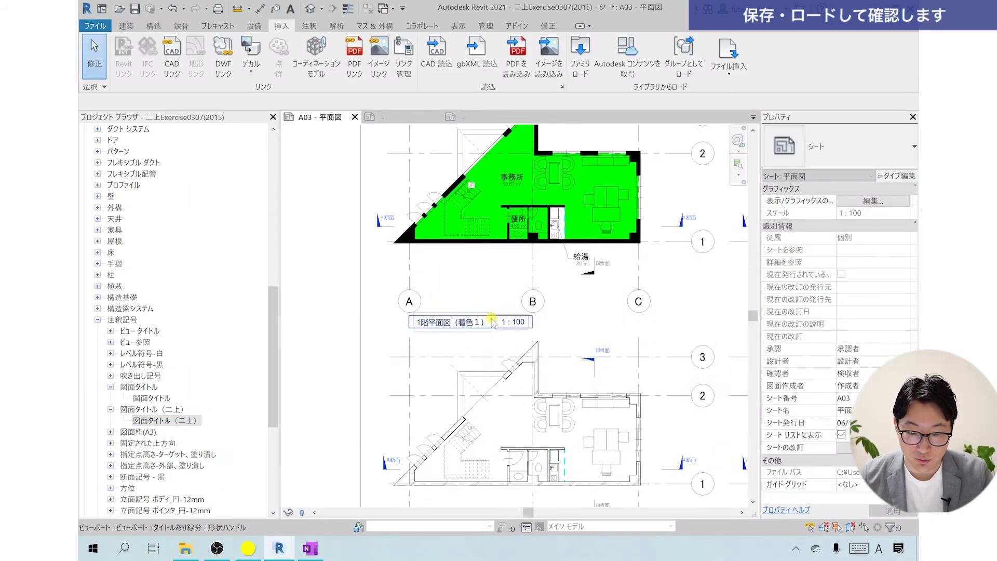
scroll(514, 290, "up", 2)
scroll(415, 345, "up", 1)
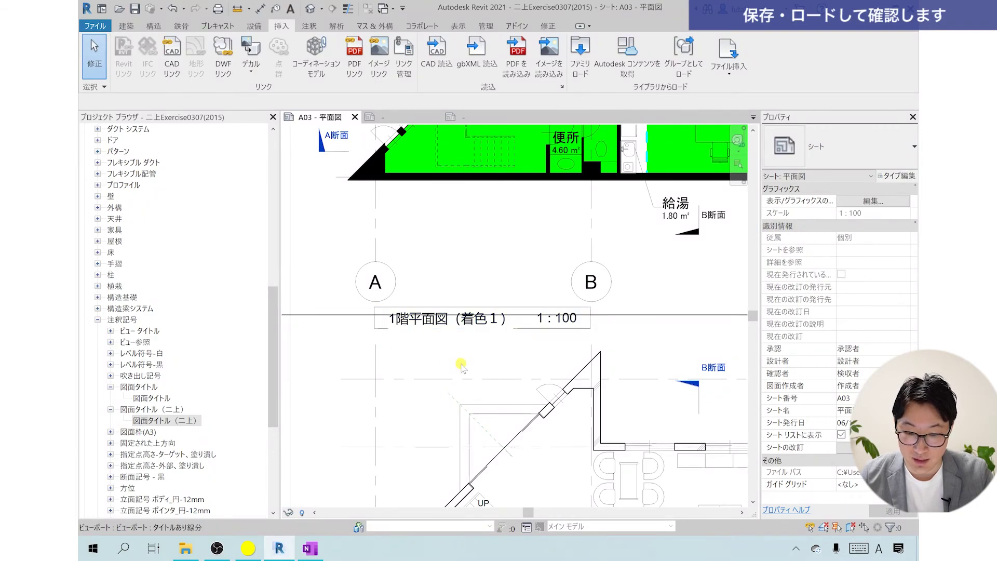
scroll(431, 340, "down", 2)
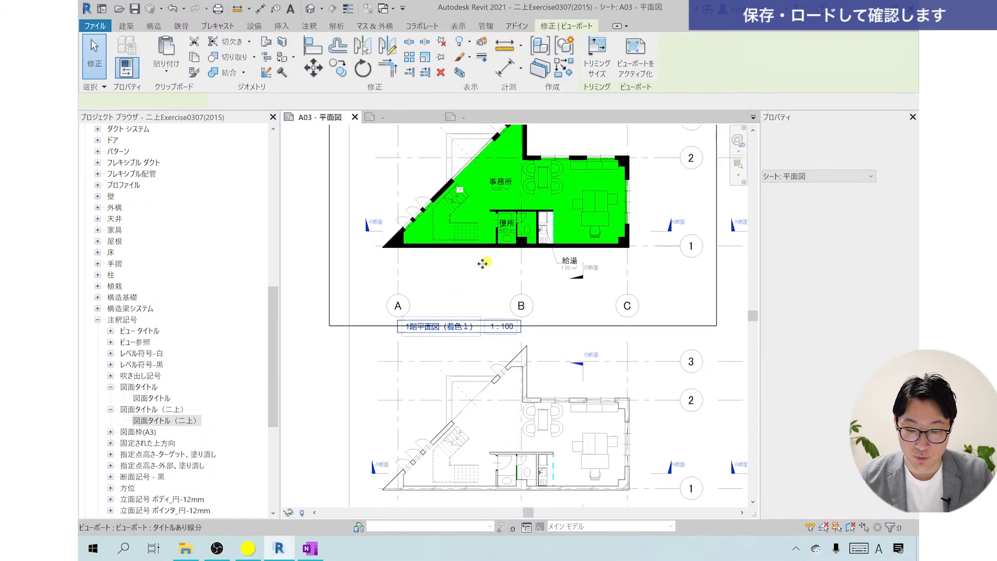
Set the floor-plan viewport's タイトルあり線分 type Title to 図面タイトル（二上）.
left_click(480, 238)
left_click(837, 146)
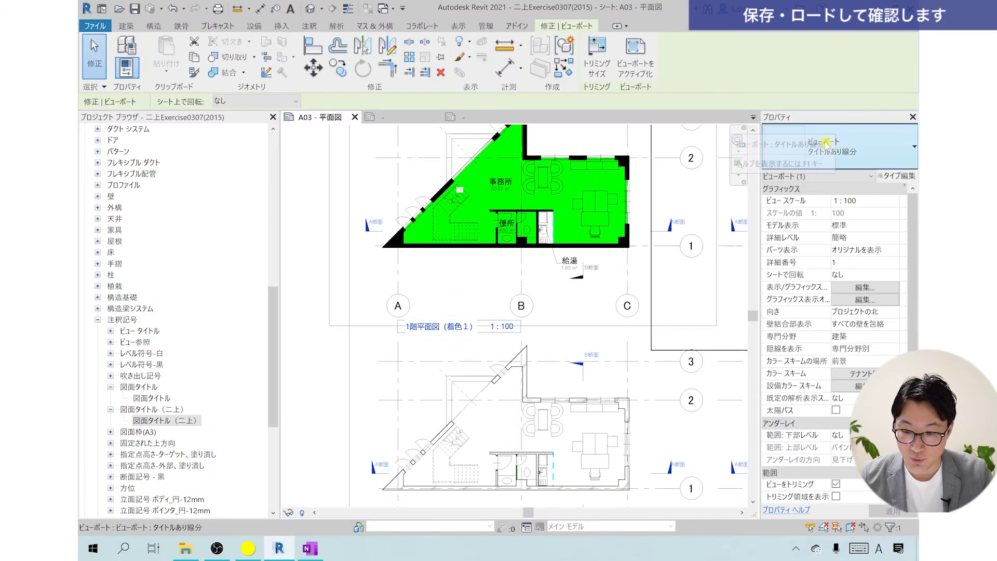
left_click(800, 205)
left_click(895, 176)
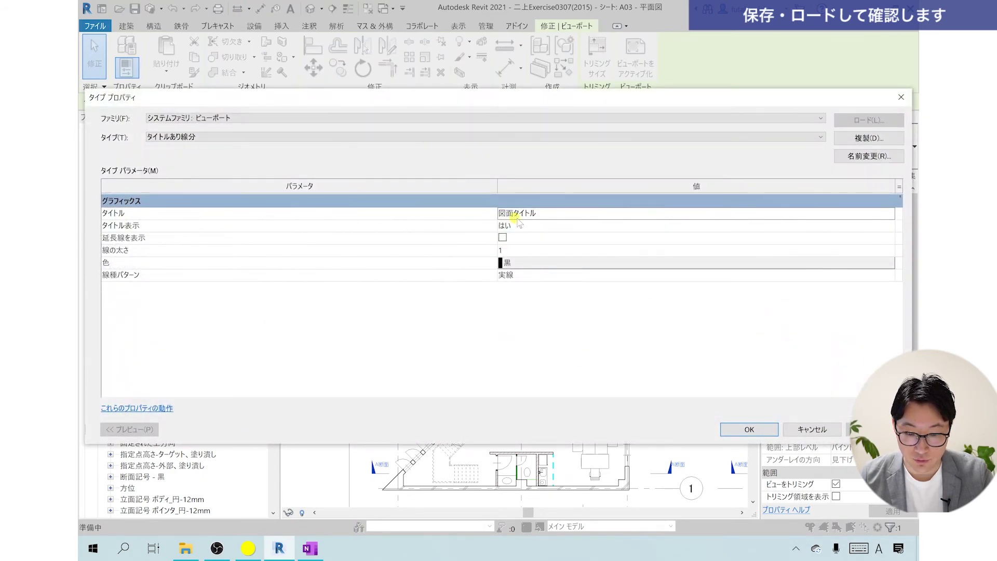
left_click(538, 216)
left_click(888, 214)
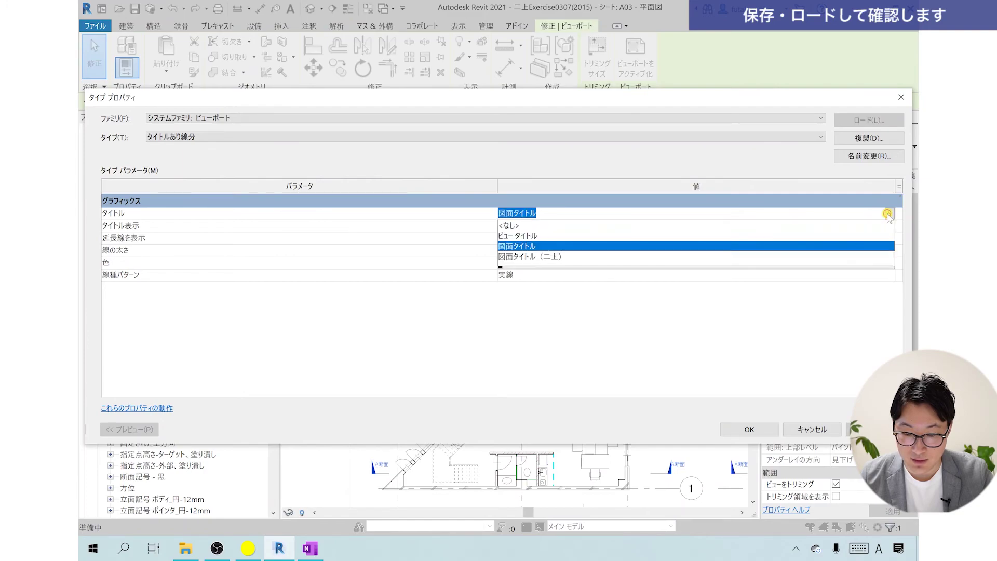
left_click(513, 256)
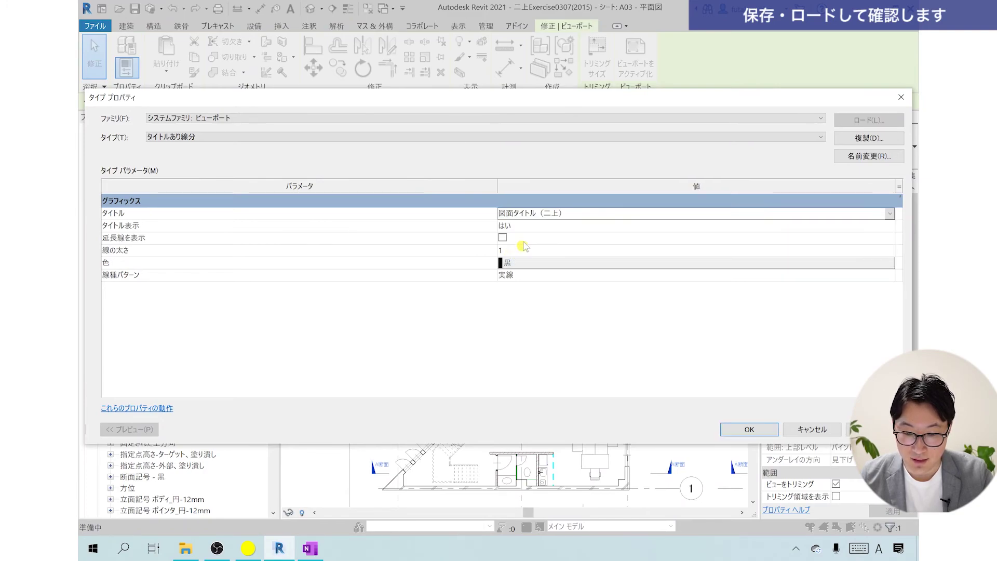
left_click(888, 213)
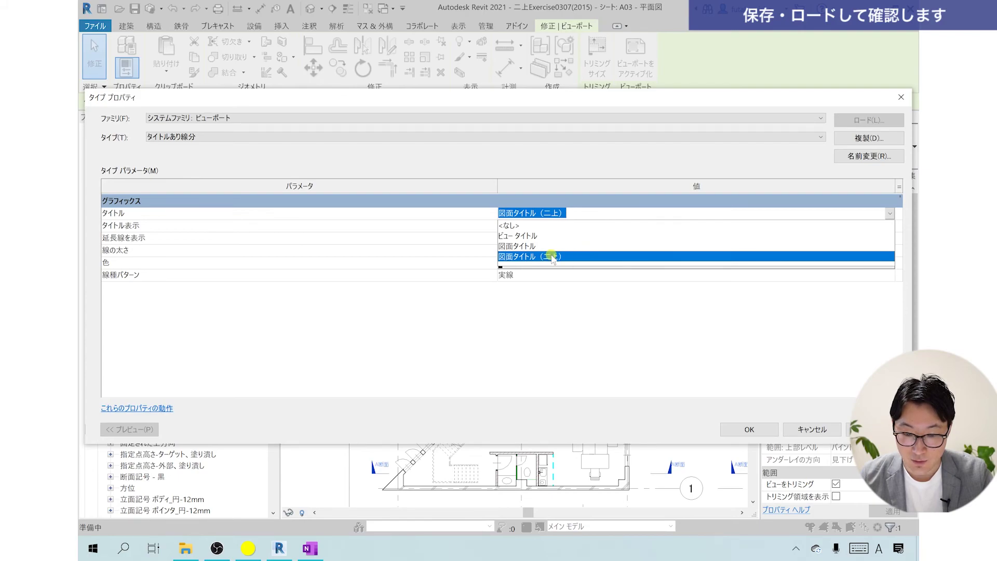
left_click(551, 257)
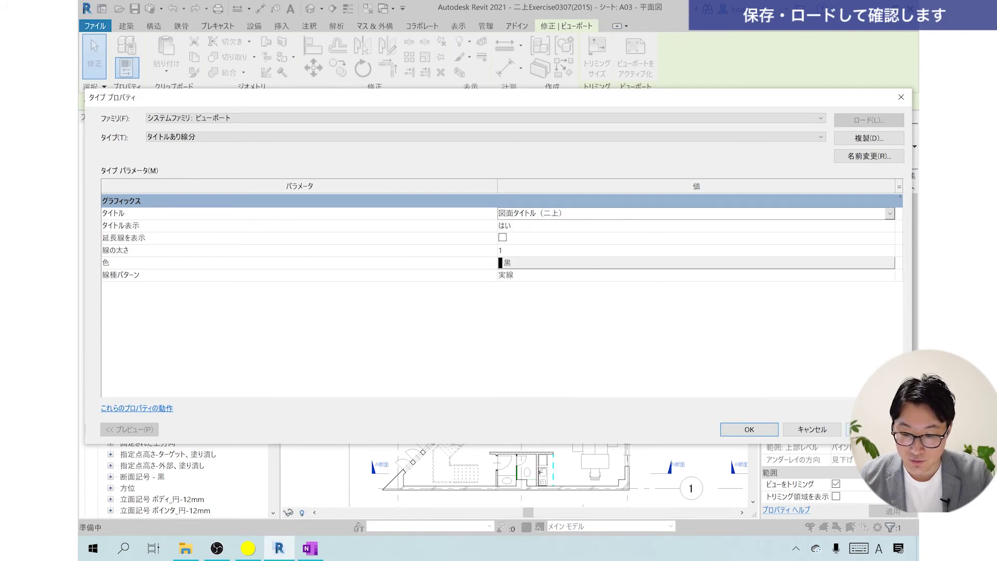
left_click(874, 428)
left_click(770, 429)
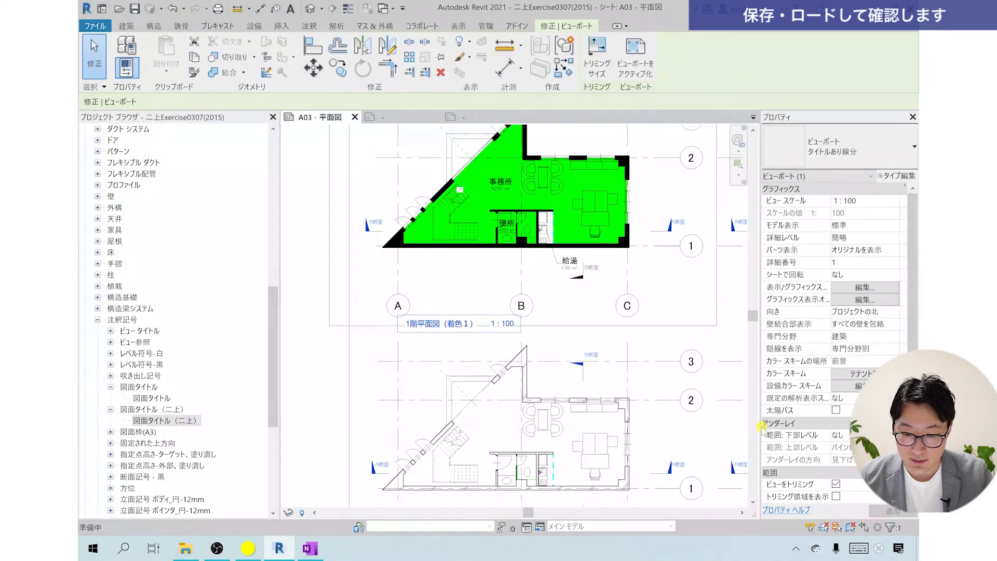
scroll(416, 361, "up", 5)
scroll(434, 327, "up", 1)
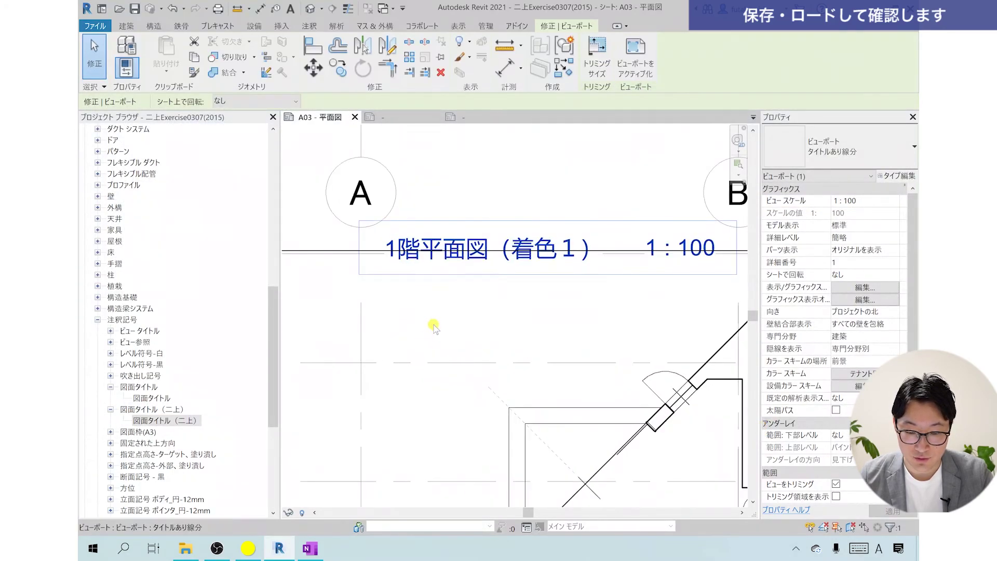
middle_click_drag(525, 304, 514, 341)
left_click(501, 338)
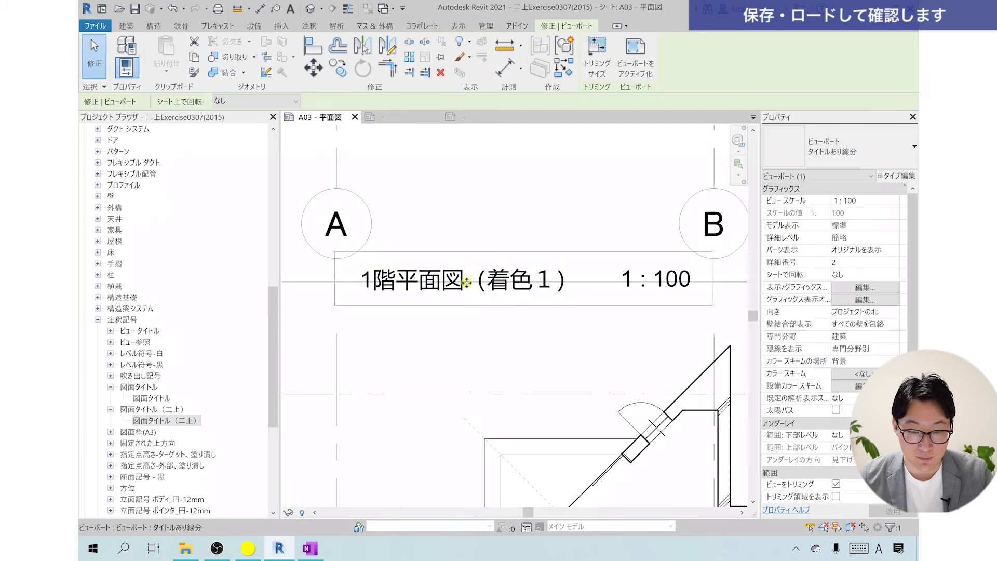
left_click(248, 8)
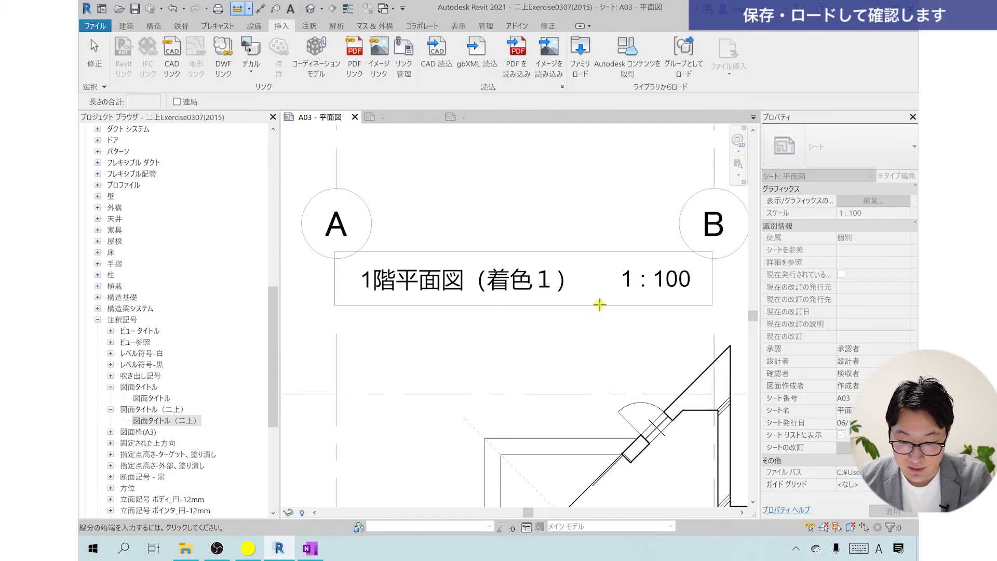
scroll(599, 305, "up", 2)
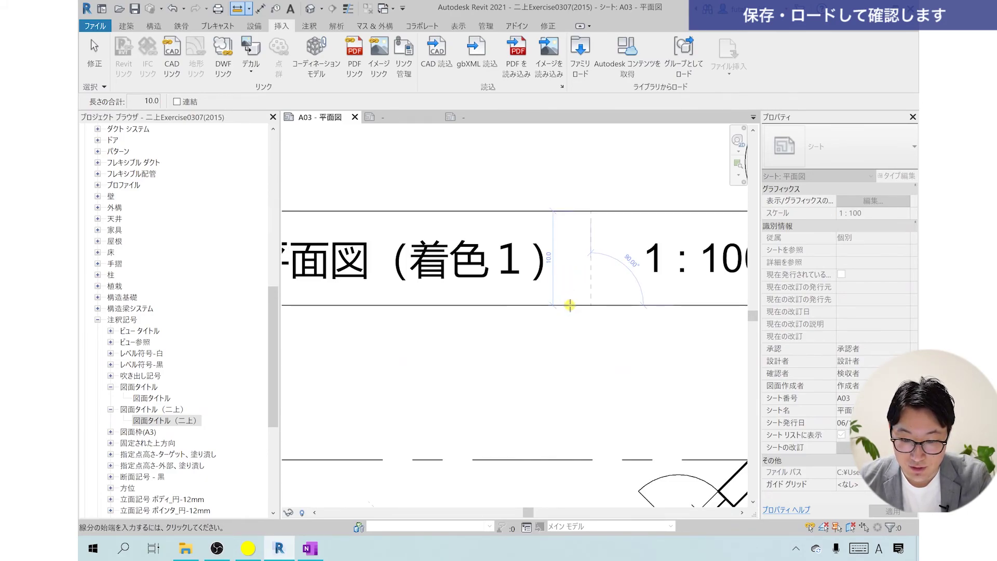
scroll(544, 273, "up", 2)
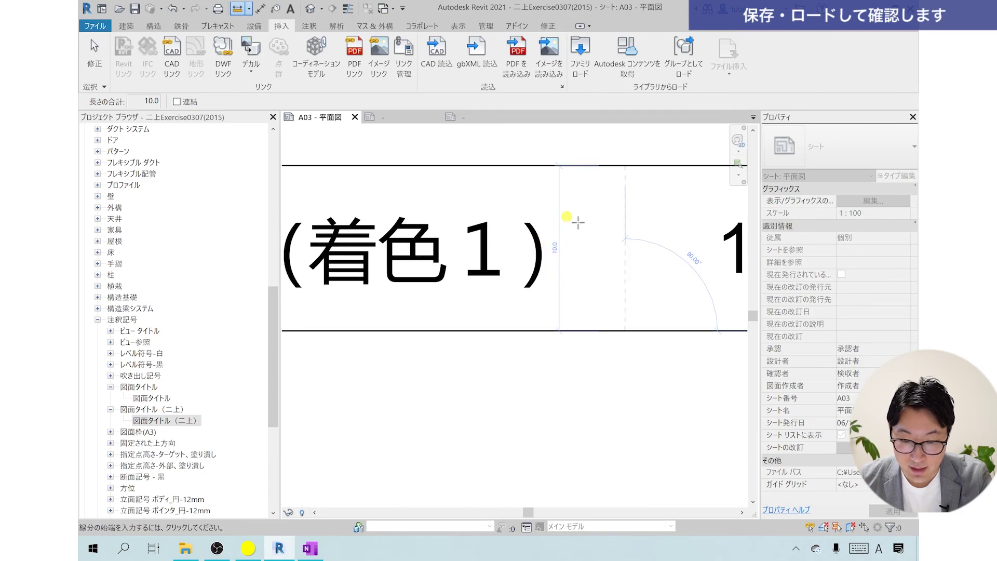
scroll(568, 334, "up", 2)
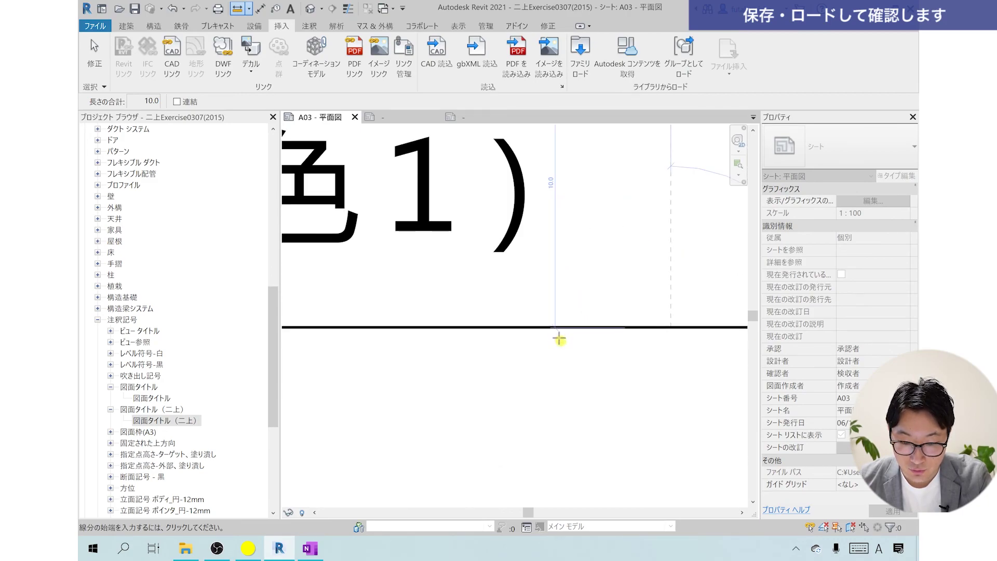
scroll(558, 339, "up", 2)
scroll(556, 334, "up", 2)
scroll(545, 322, "up", 1)
scroll(548, 318, "up", 1)
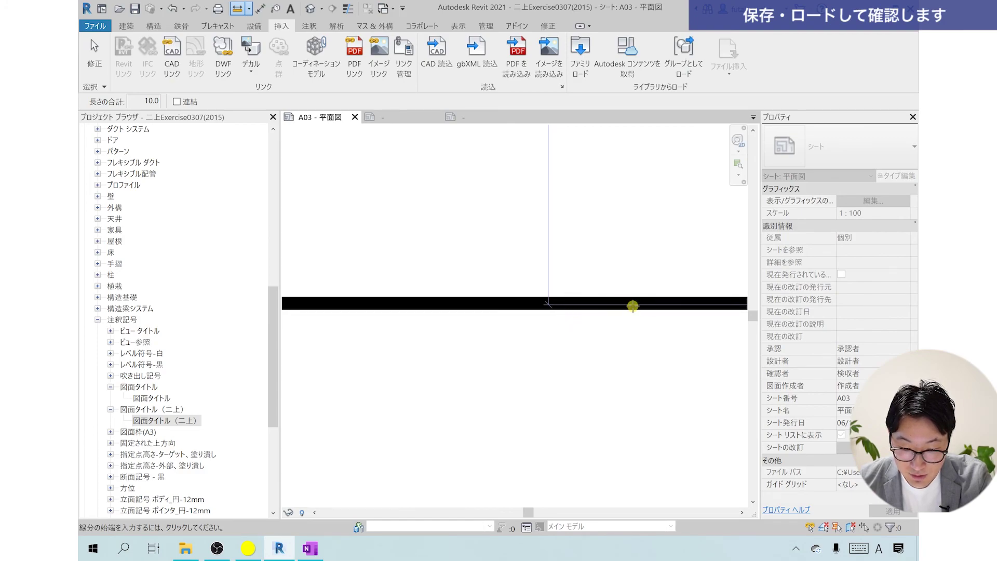
scroll(589, 367, "down", 2)
scroll(602, 358, "down", 1)
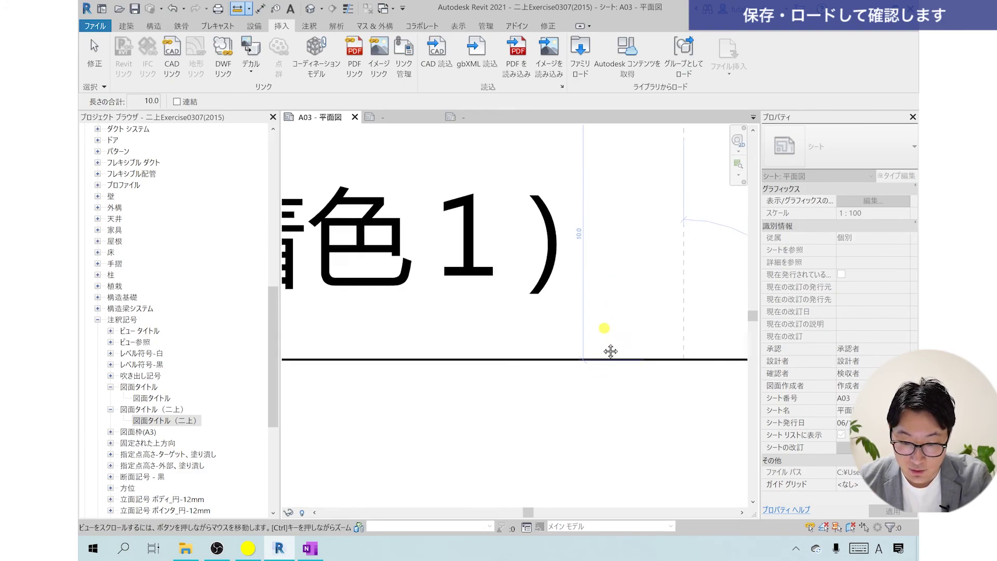
scroll(582, 293, "down", 1)
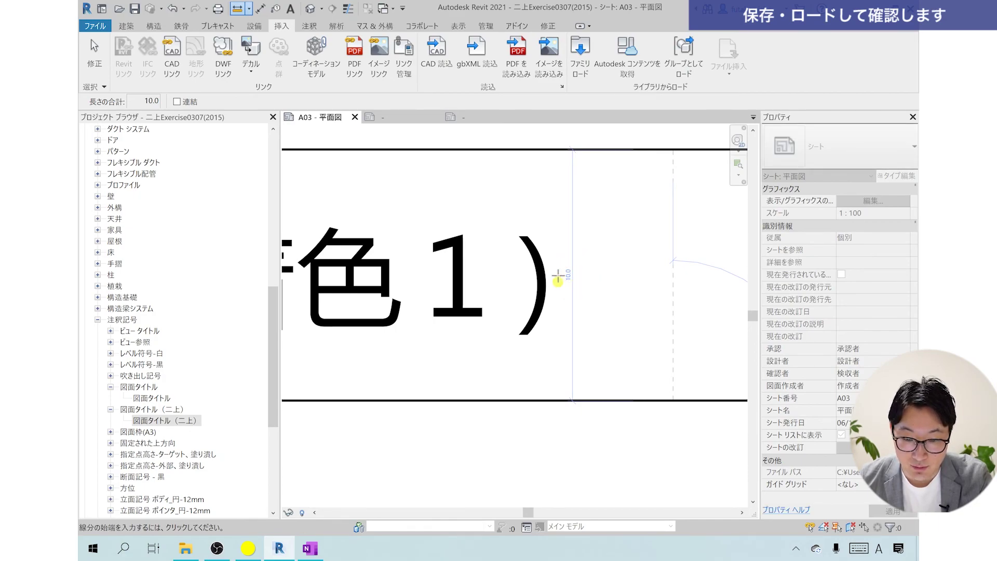
key("Escape")
key("Escape")
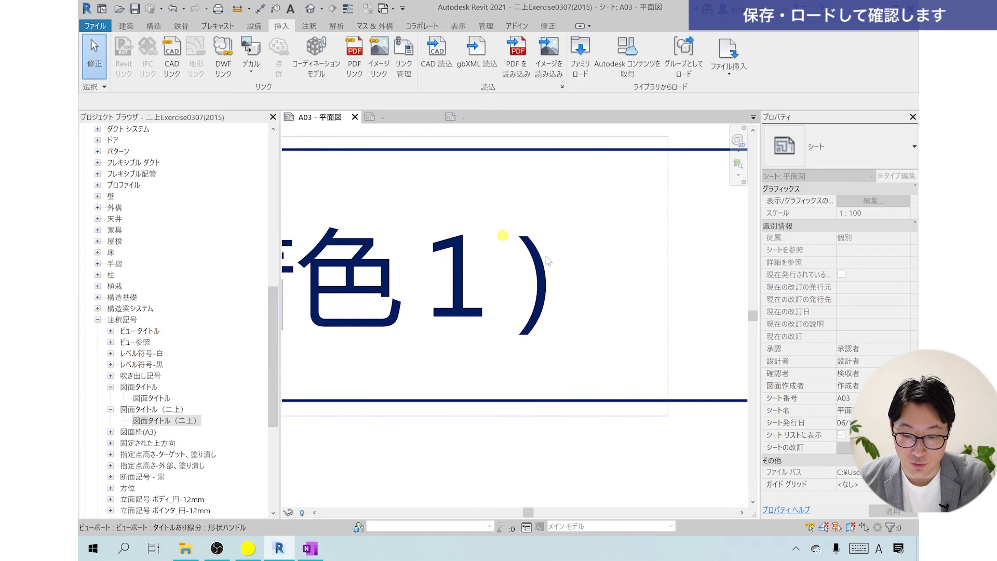
scroll(584, 296, "down", 3)
scroll(594, 317, "down", 3)
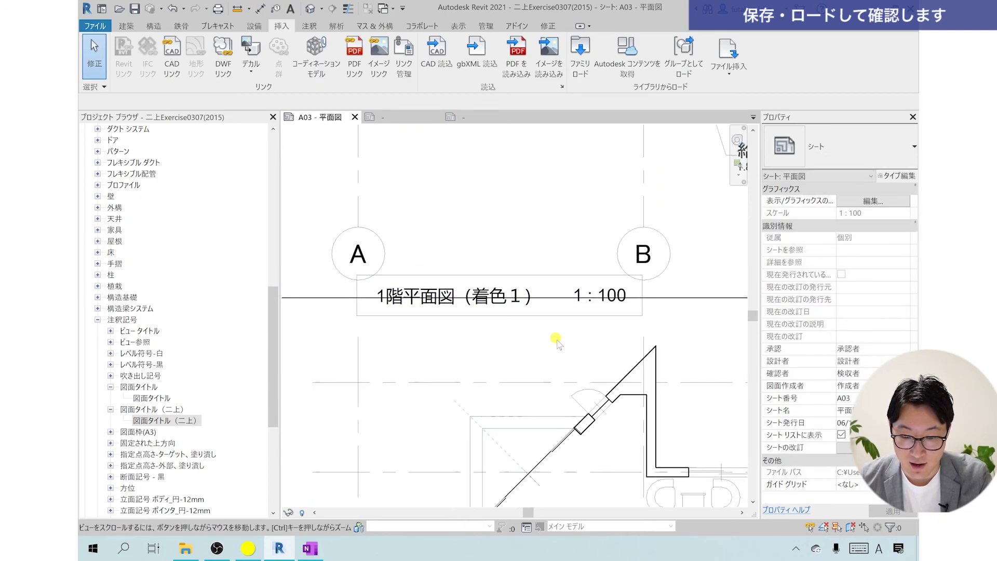